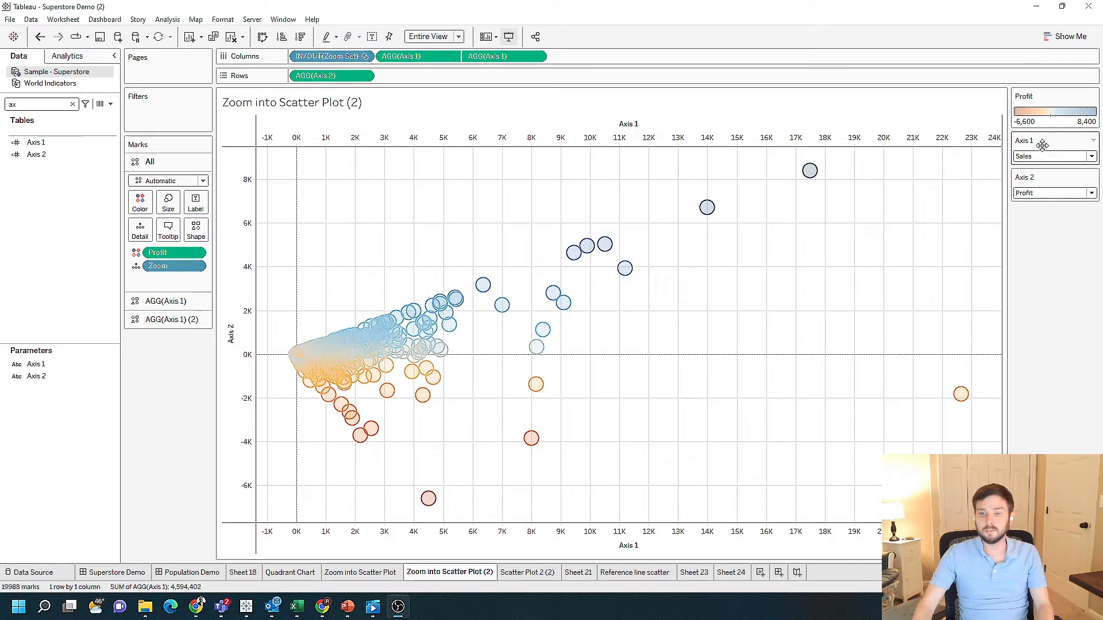
- Switch the Axis 2 parameter of the scatter plot to Quantity and then to Profit Ratio
click(1034, 193)
click(993, 264)
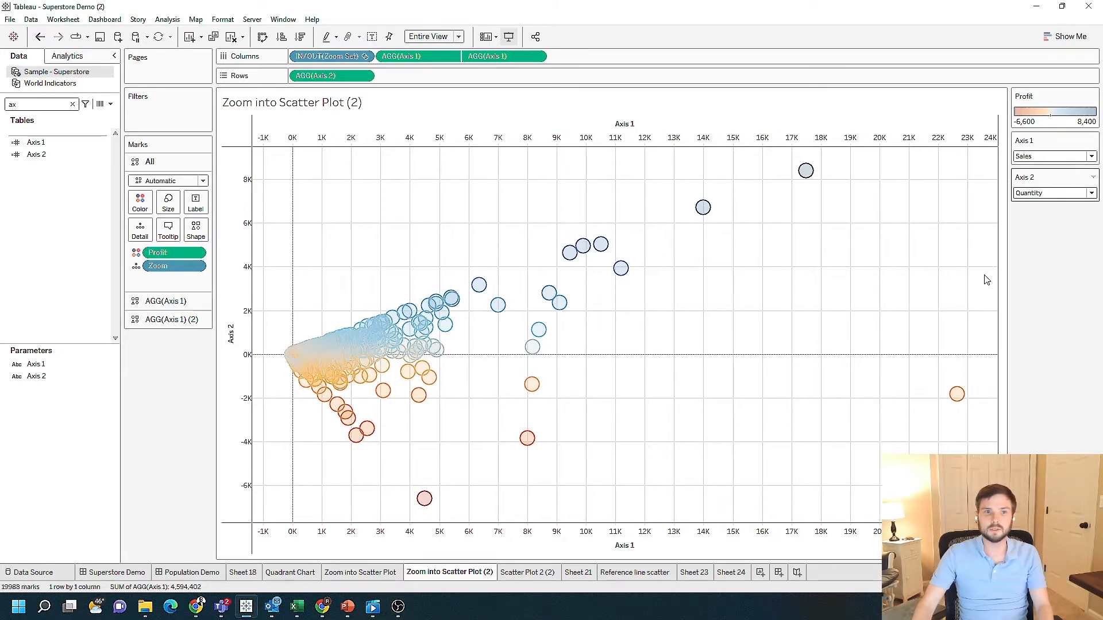
click(1055, 193)
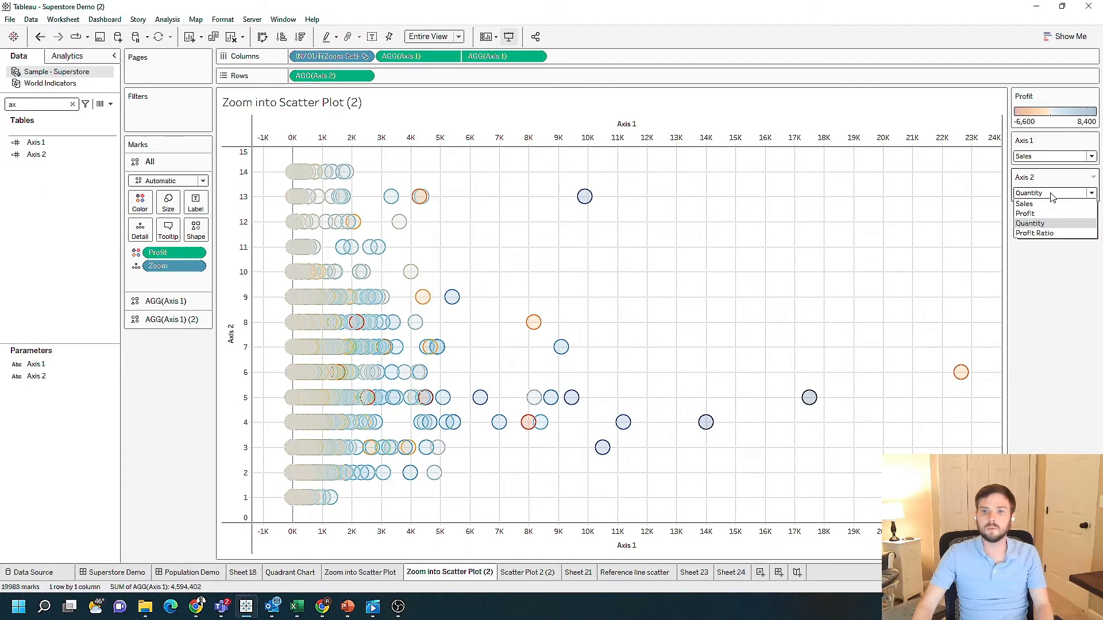
click(1034, 234)
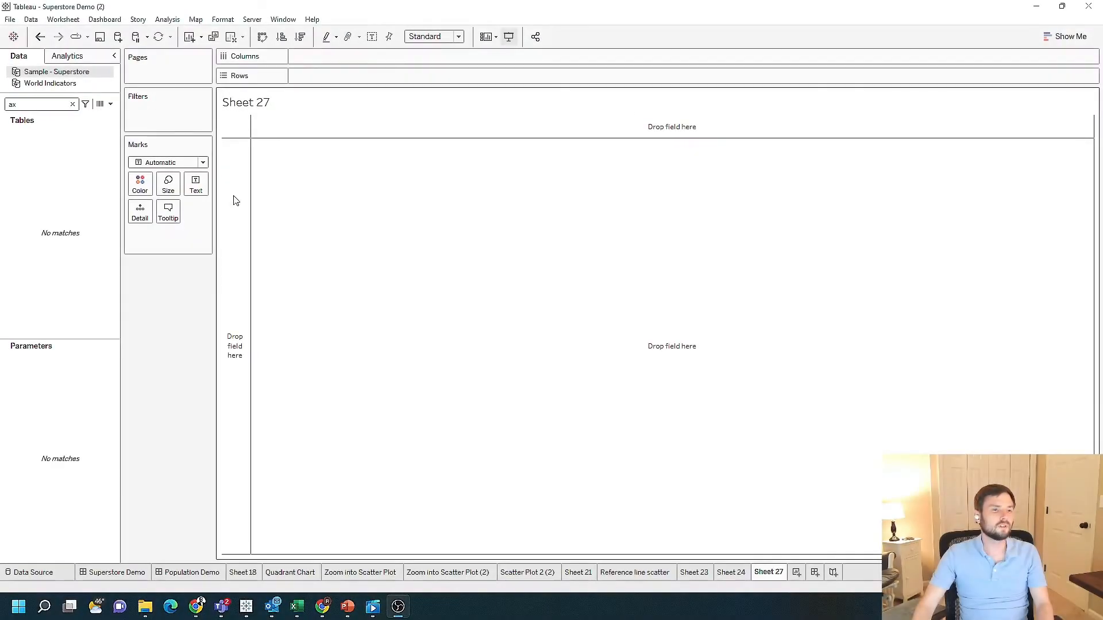
- Create a new parameter named Axis 1 with the String data type
click(110, 104)
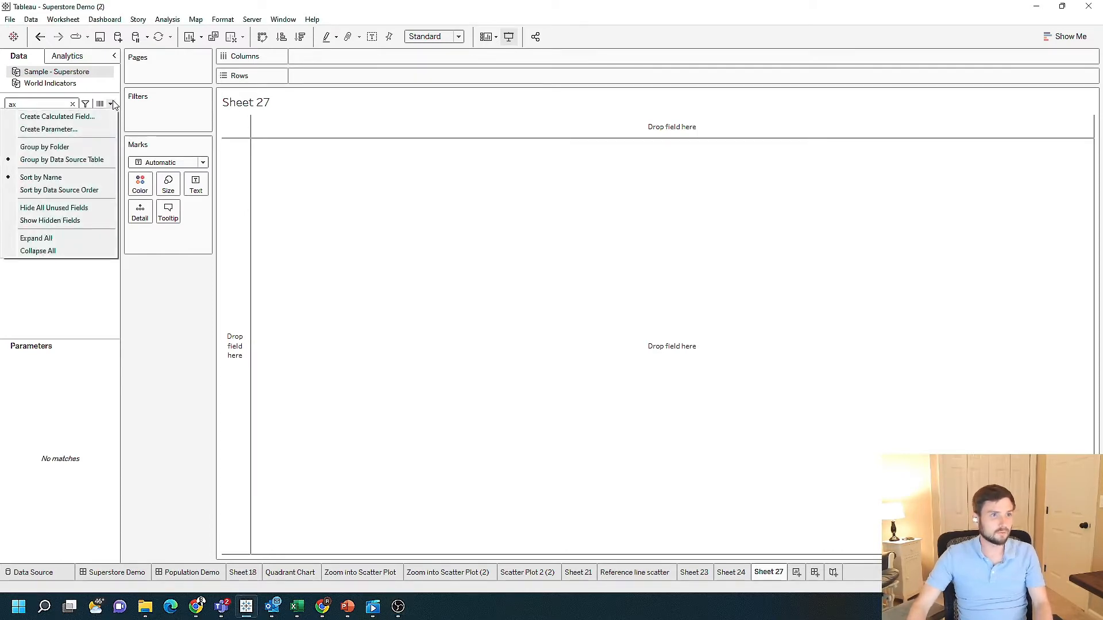
click(94, 128)
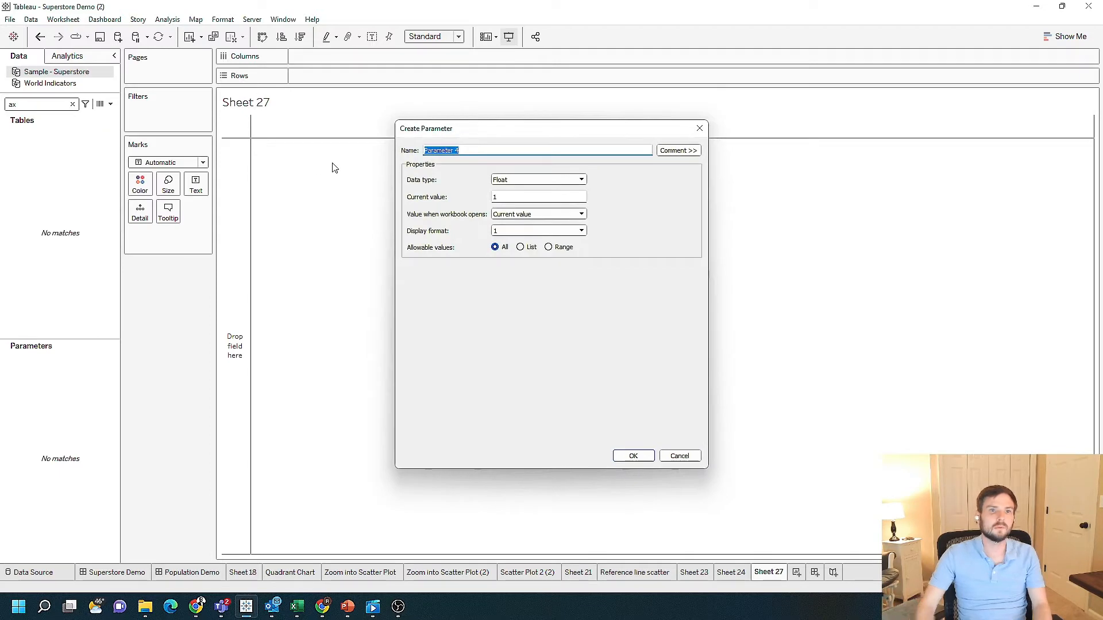
text(Axis 1)
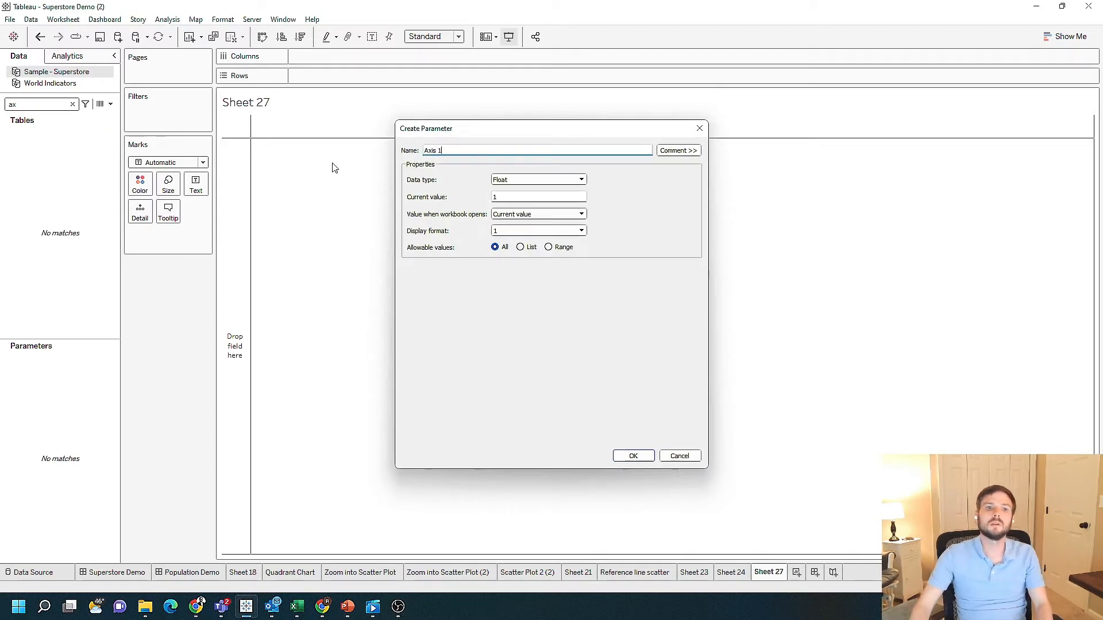
click(508, 182)
click(520, 208)
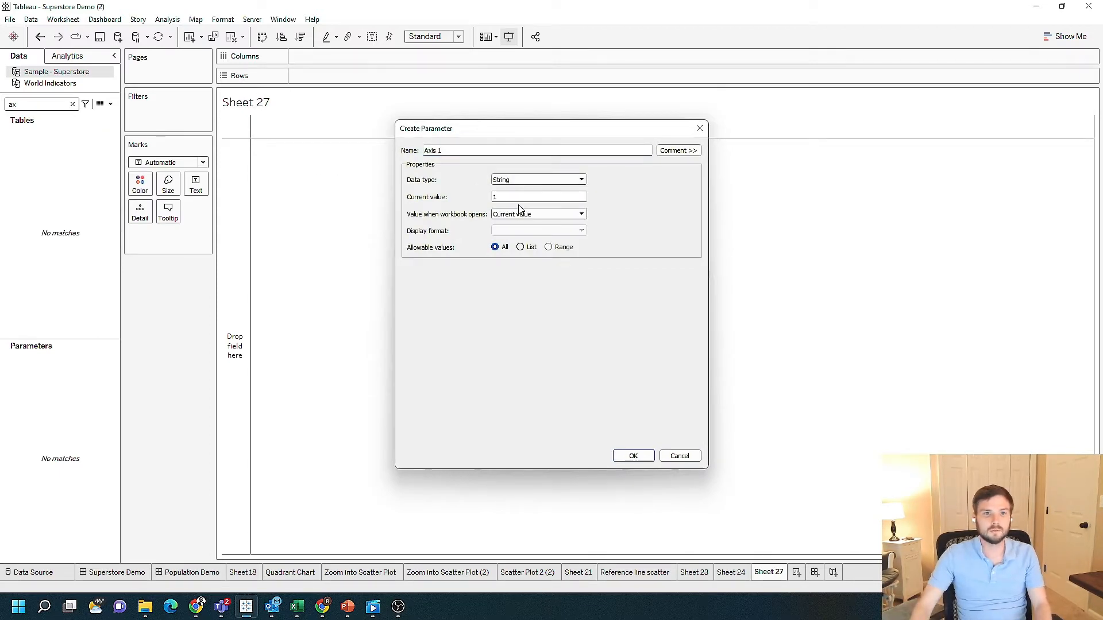
- Restrict the Axis 1 parameter to a list of Sales, Profit, Quantity and Profit Ratio, and save it
click(520, 247)
click(444, 294)
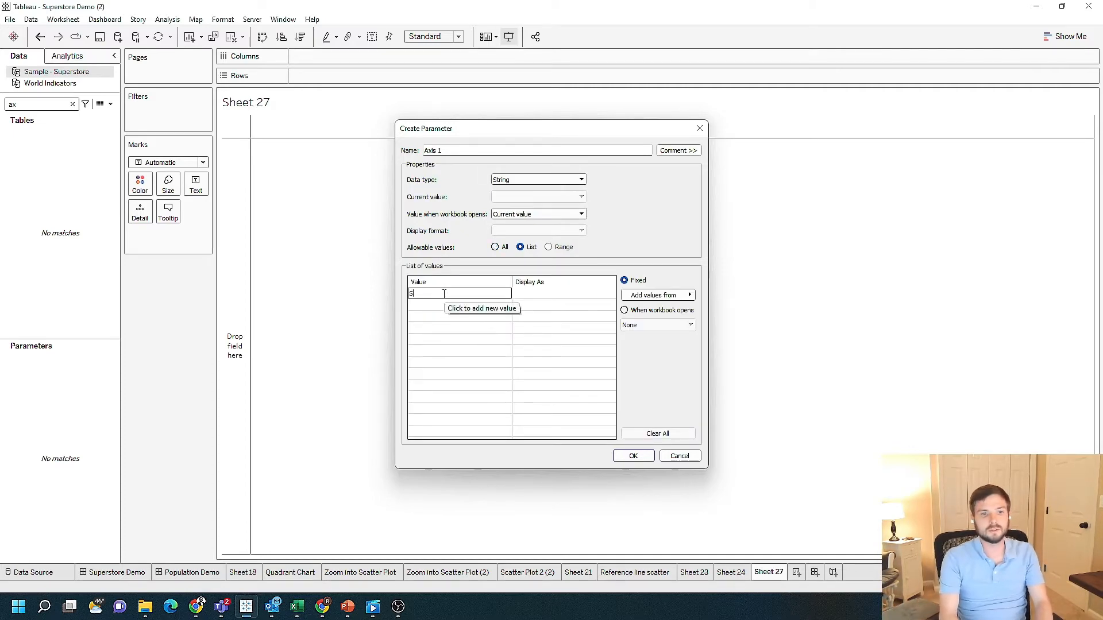
key(Tab)
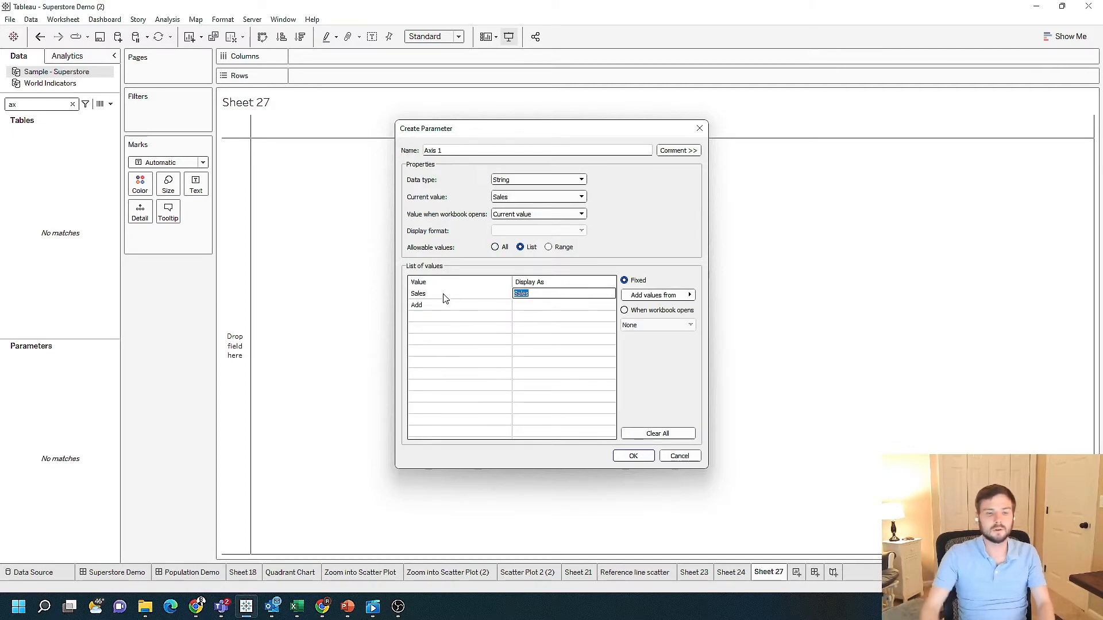
click(440, 306)
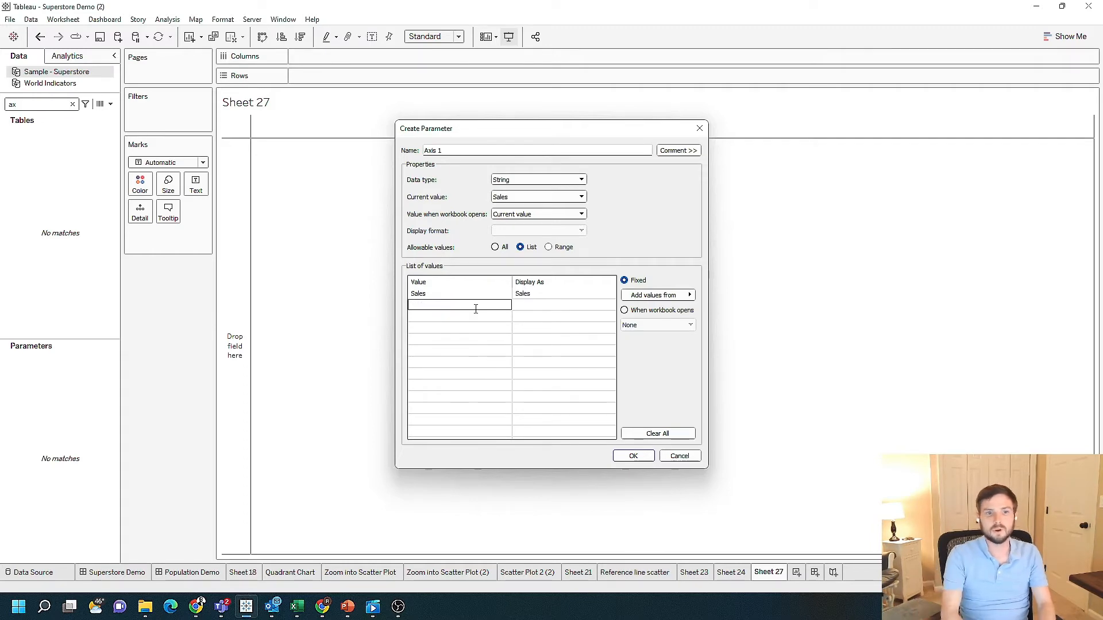
text(Profit)
key(Return)
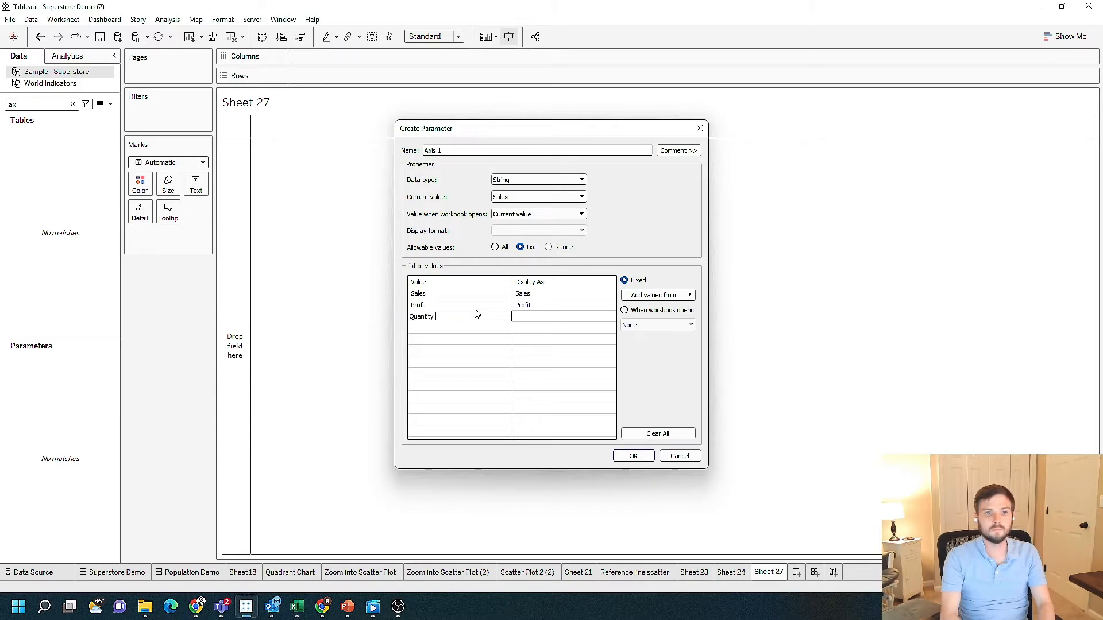
key(Return)
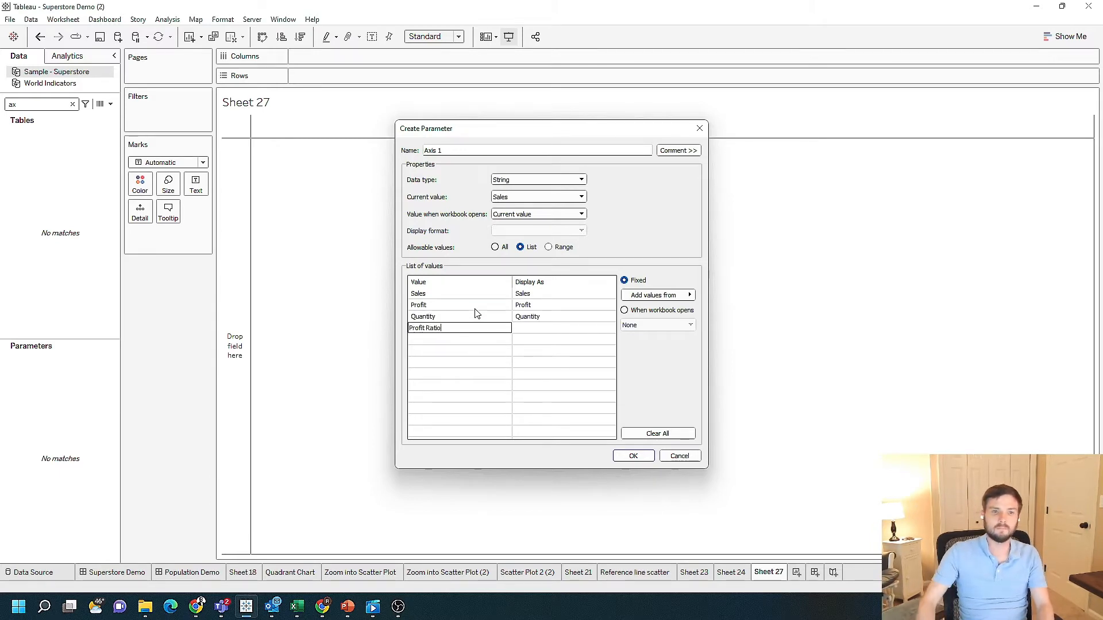
text(Profit Ratio)
key(Return)
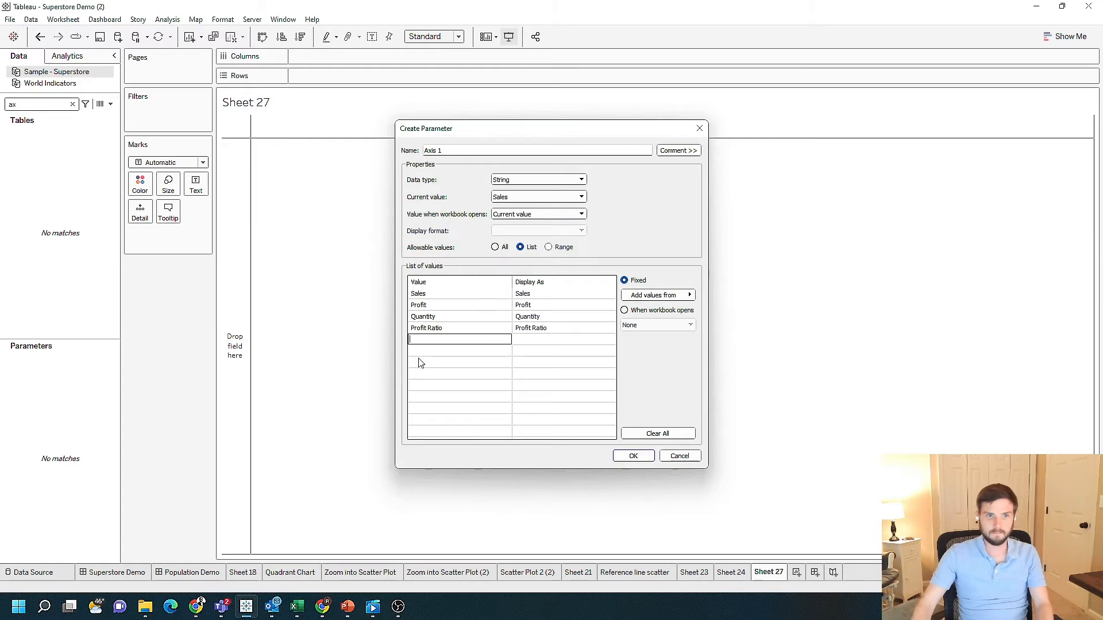
click(641, 456)
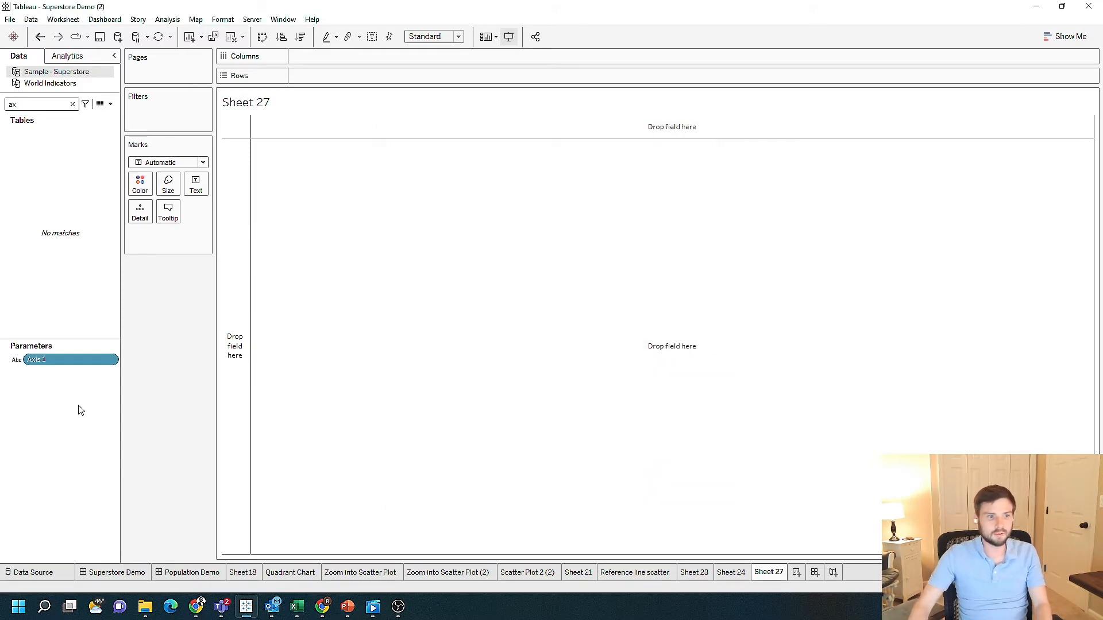
- Duplicate the Axis 1 parameter and rename the copy Axis 2
click(115, 360)
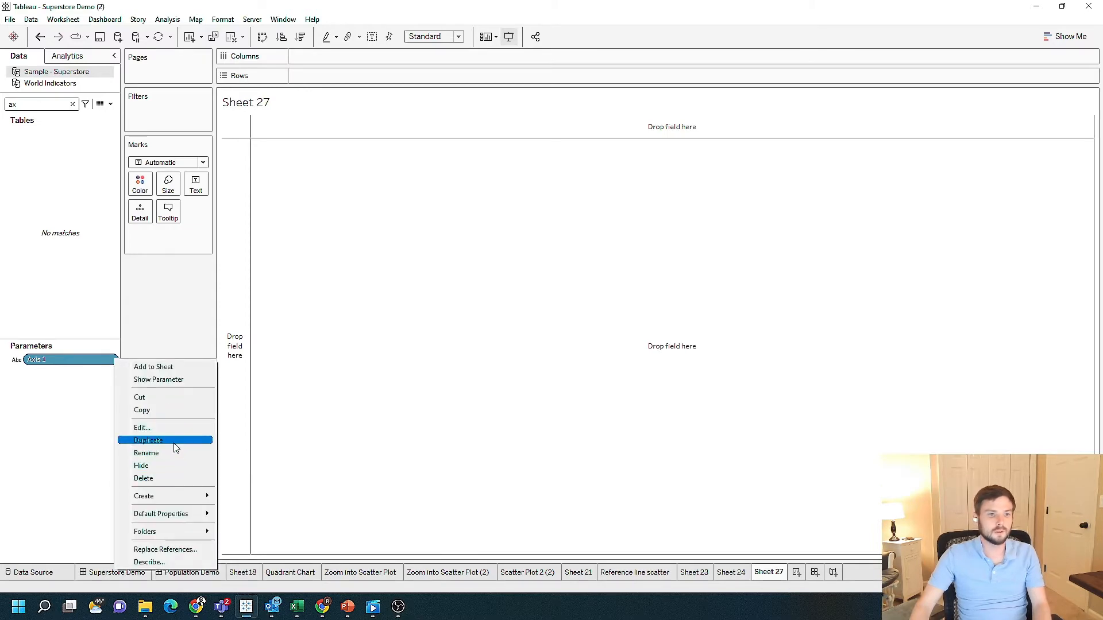
click(173, 441)
click(112, 366)
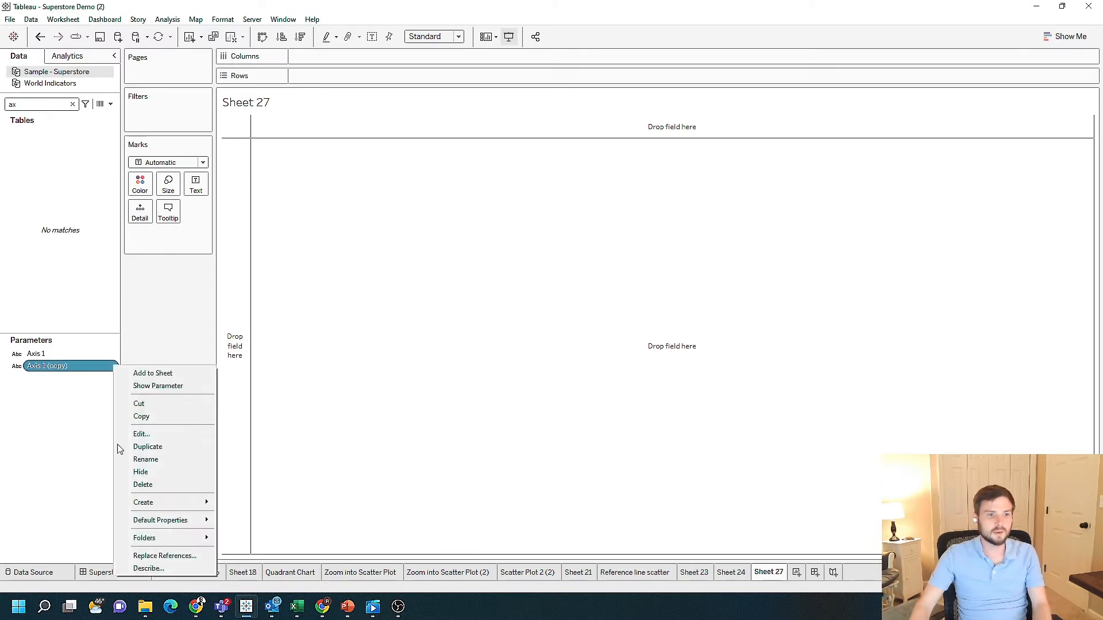
click(155, 441)
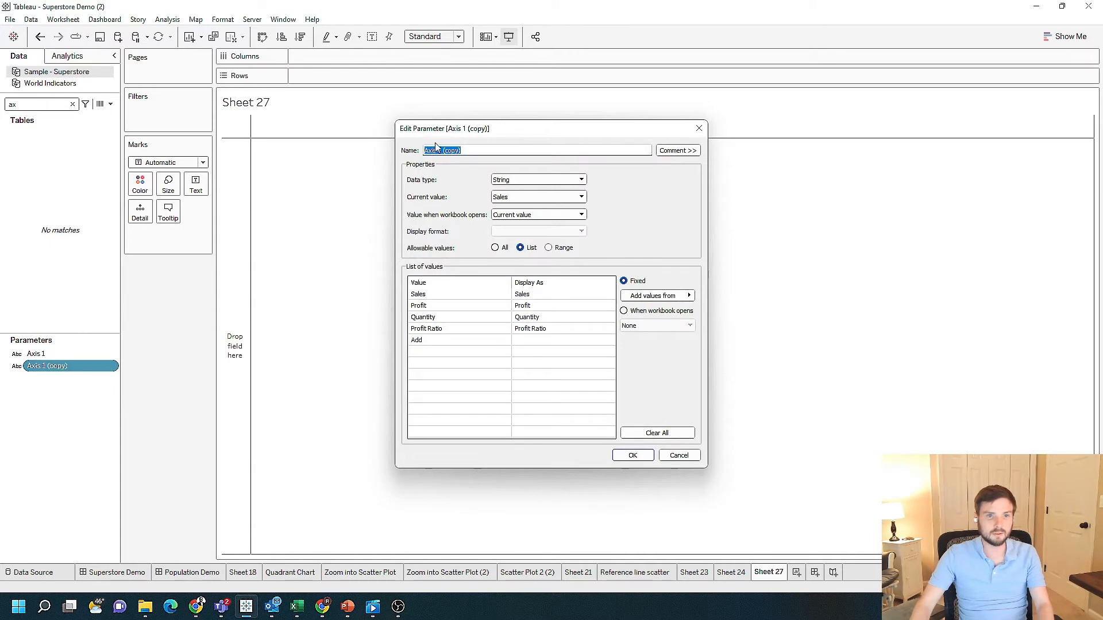
click(439, 151)
text(Axis )
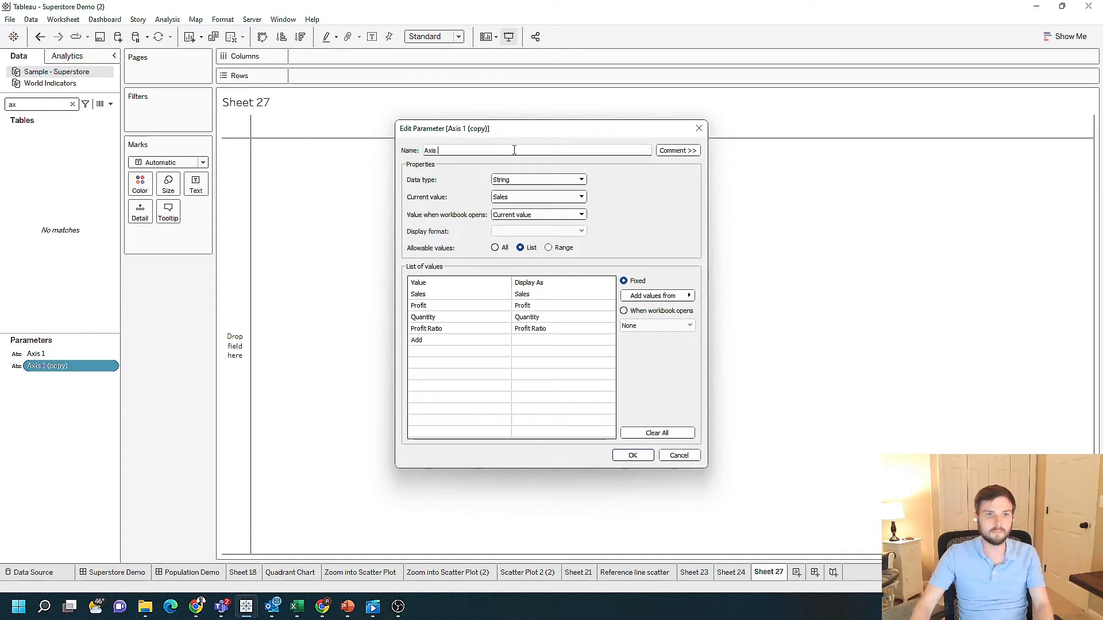
text(2)
click(633, 455)
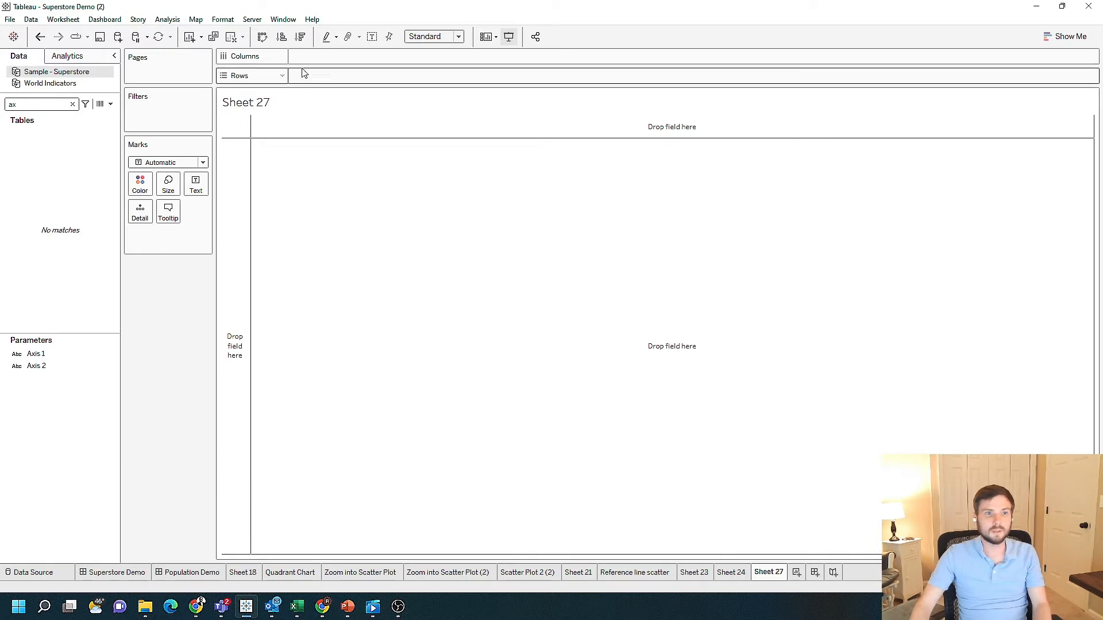
- Create a calculated field named Axis 1 in the Sample - Superstore data source
click(112, 105)
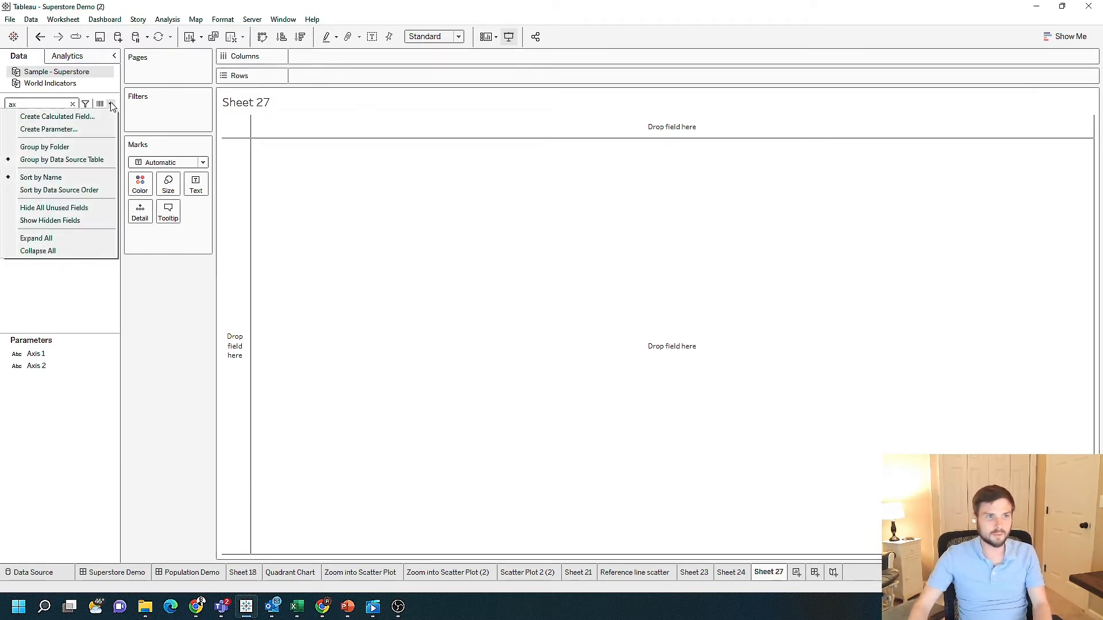
click(104, 117)
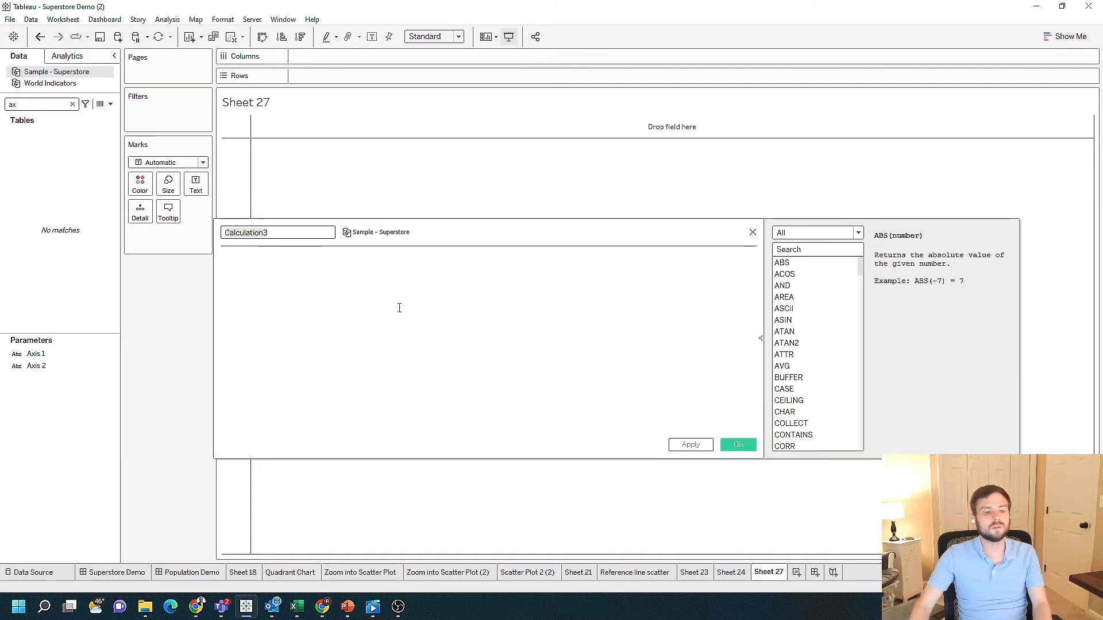
text(Ax)
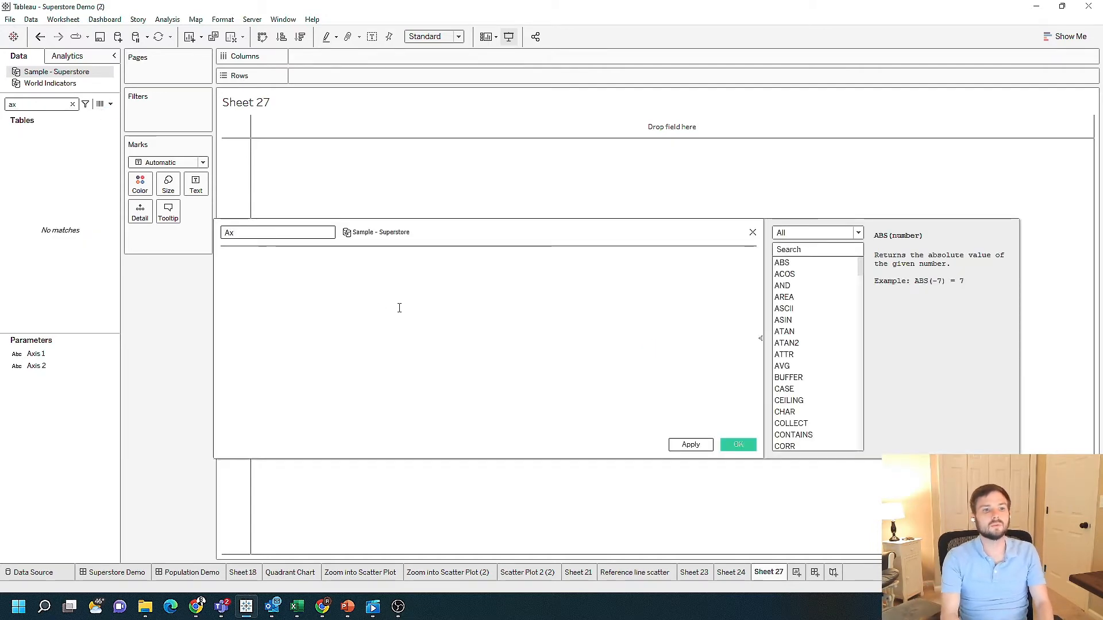
text(is 1)
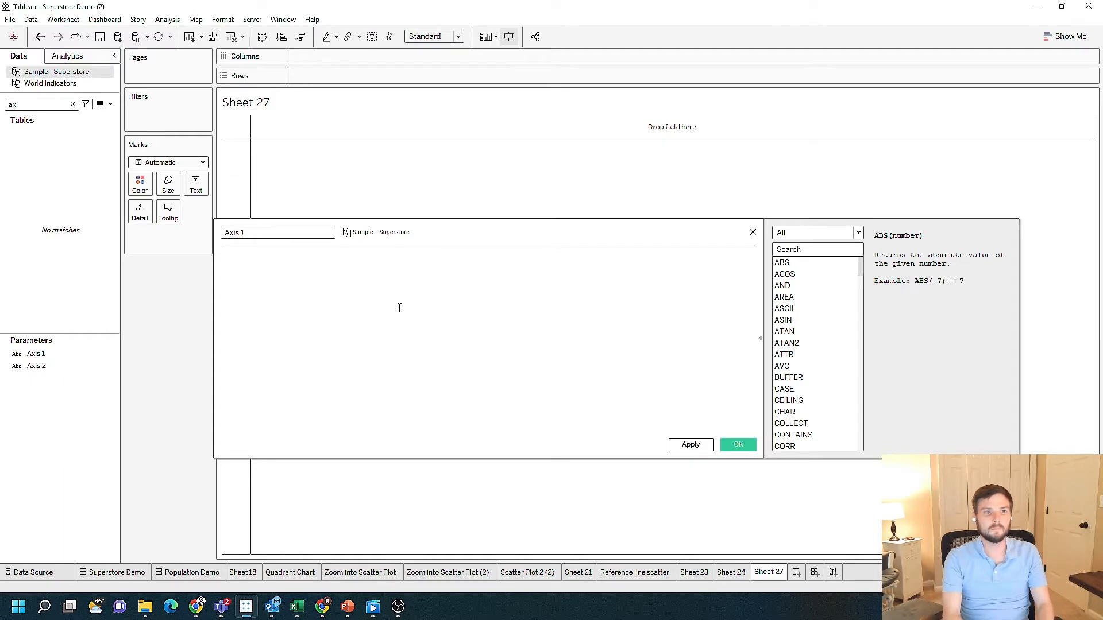
- Begin the calculated field's formula with a case statement on the [Axis 1] parameter
click(399, 308)
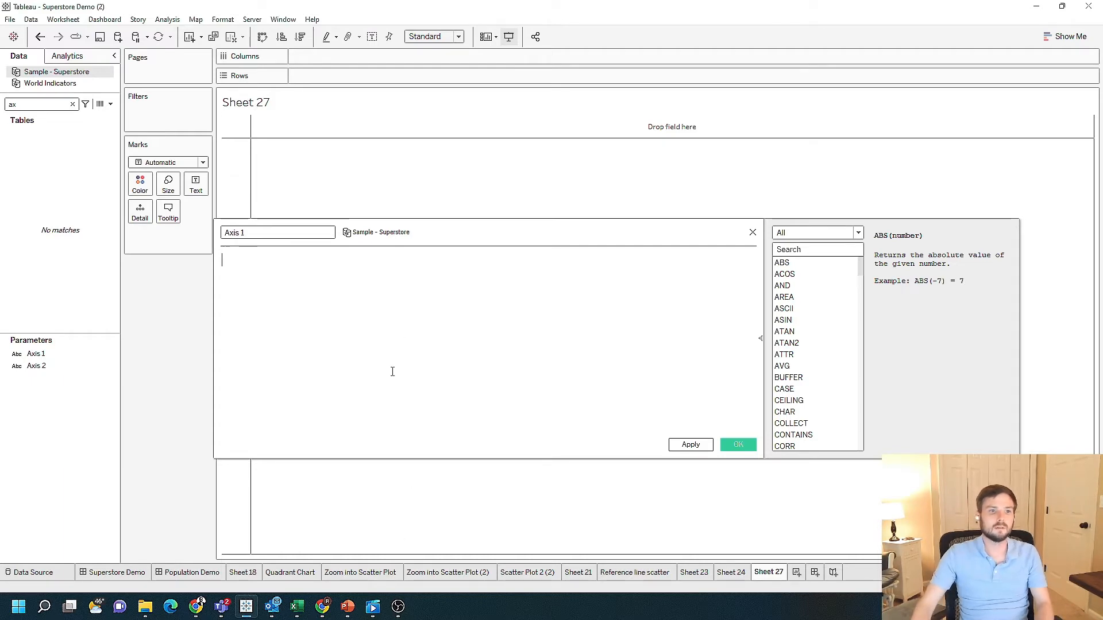
text(case)
key(Tab)
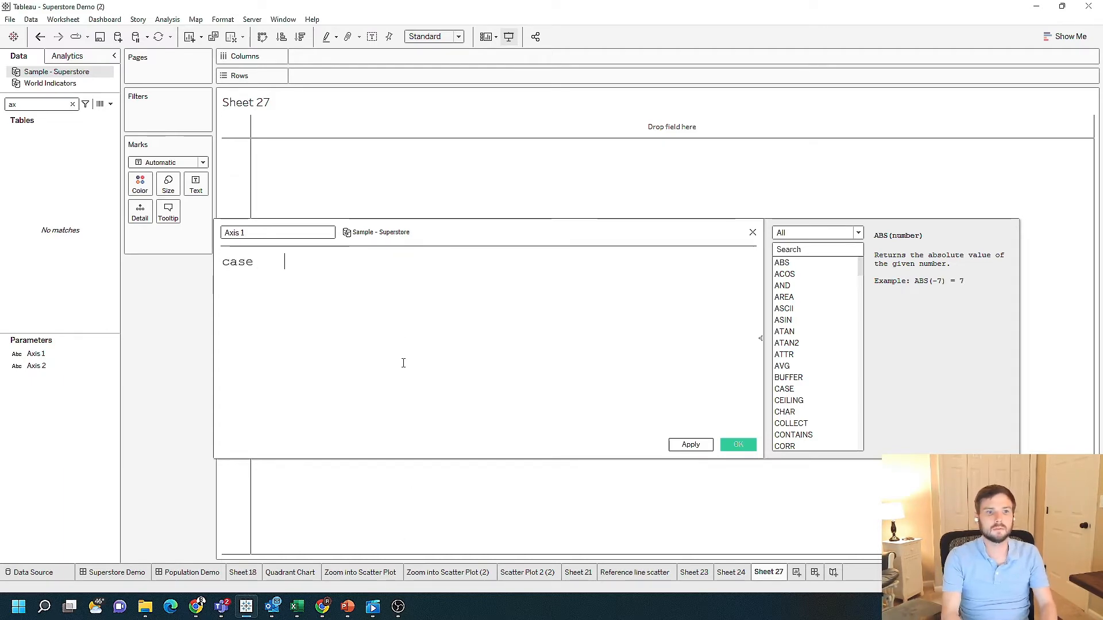
text(axi)
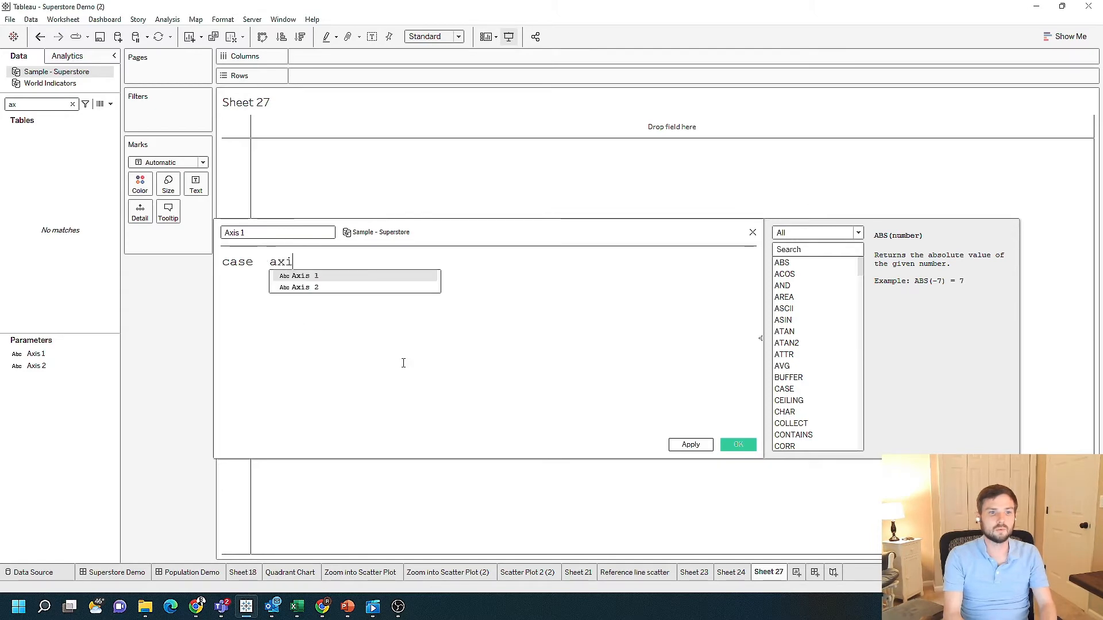
key(Return)
key(Return)
key(Return)
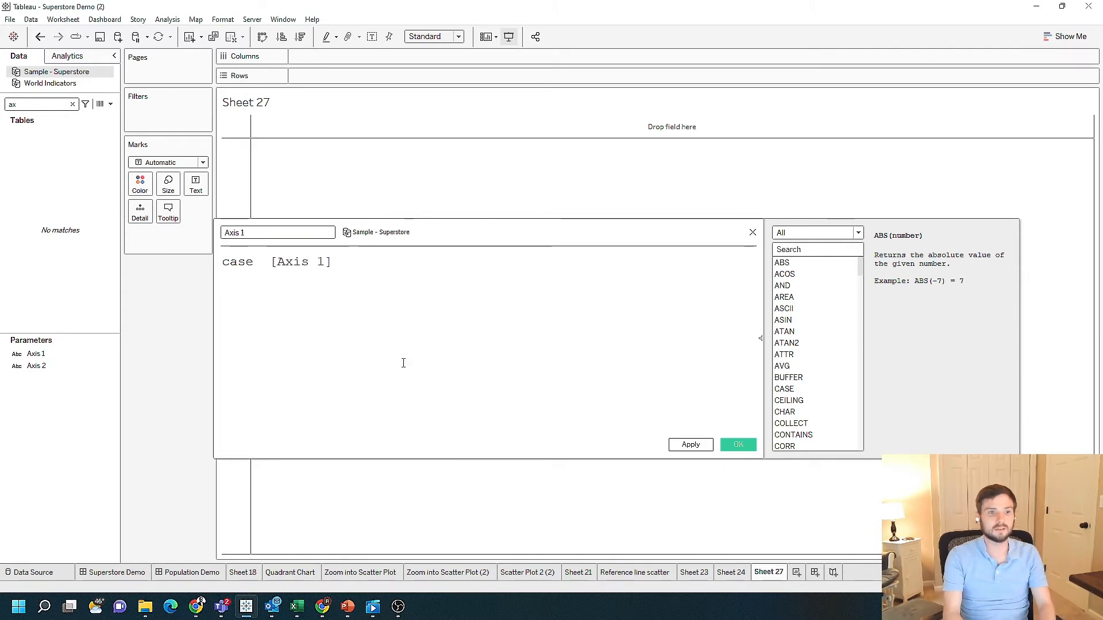
- Add the branch when "Sales" then sum([Sales]) to the case formula
text(whn)
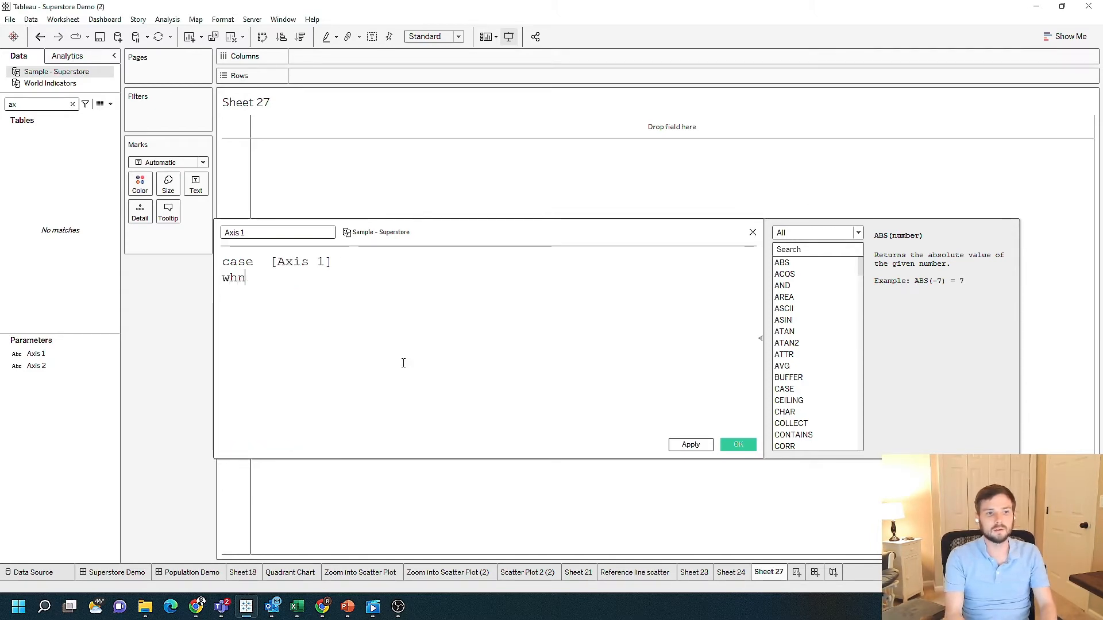
key(BackSpace)
text(en "Sa)
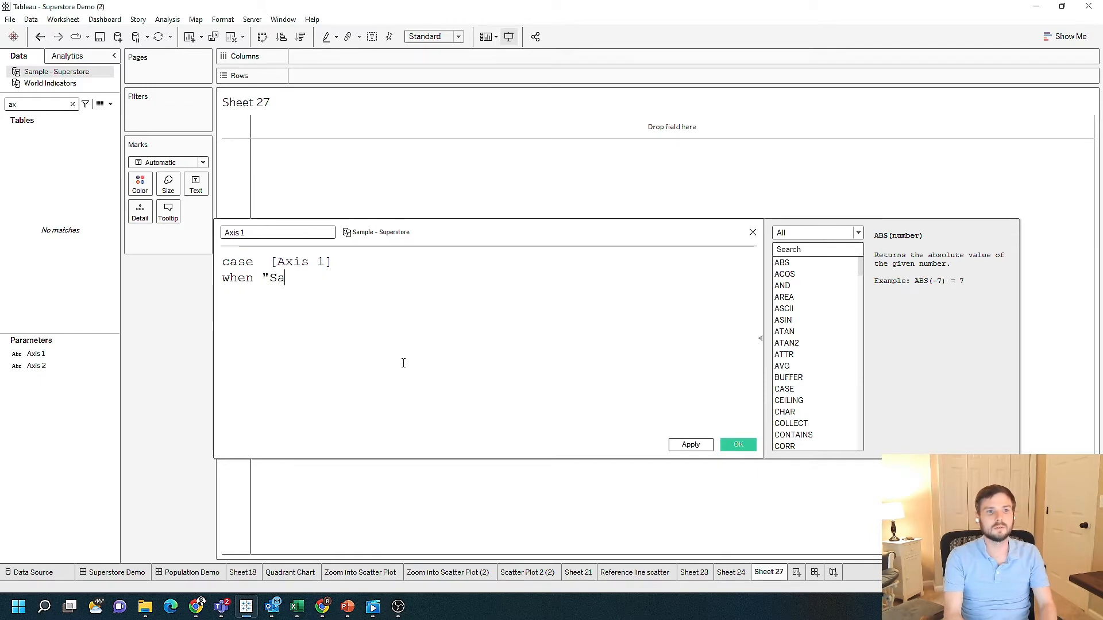
text(les" then sum(sales)
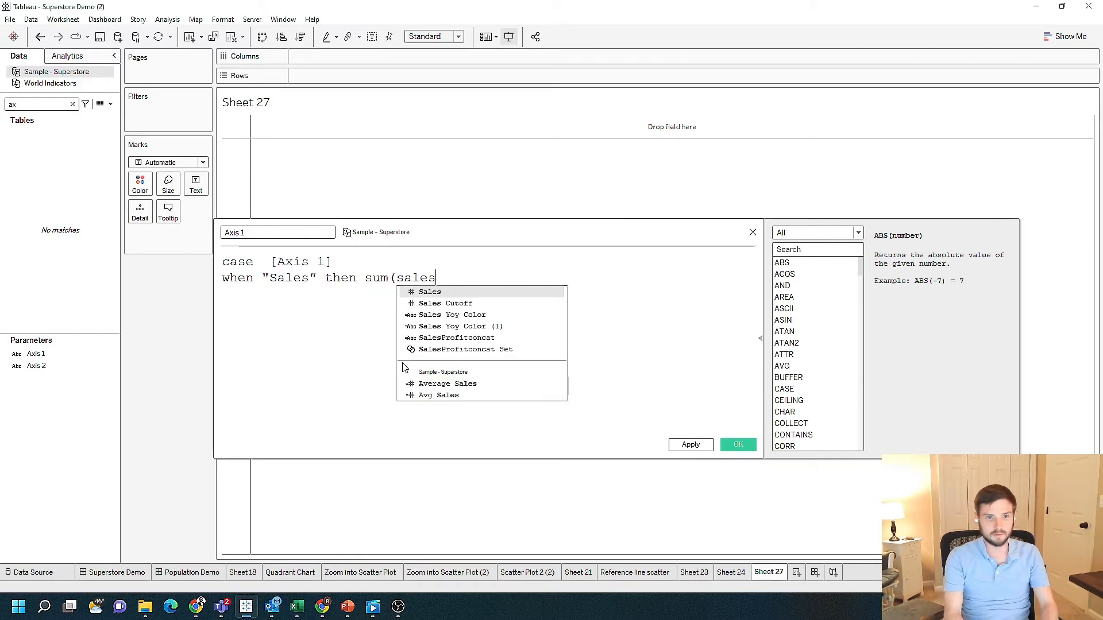
key(Return)
text())
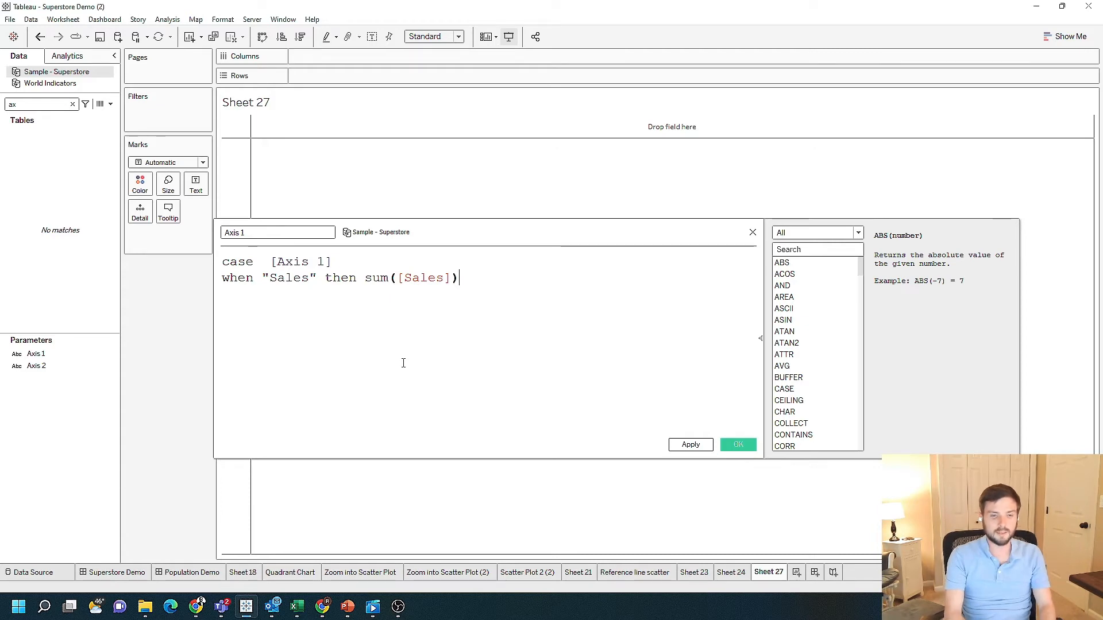
double_click(378, 277)
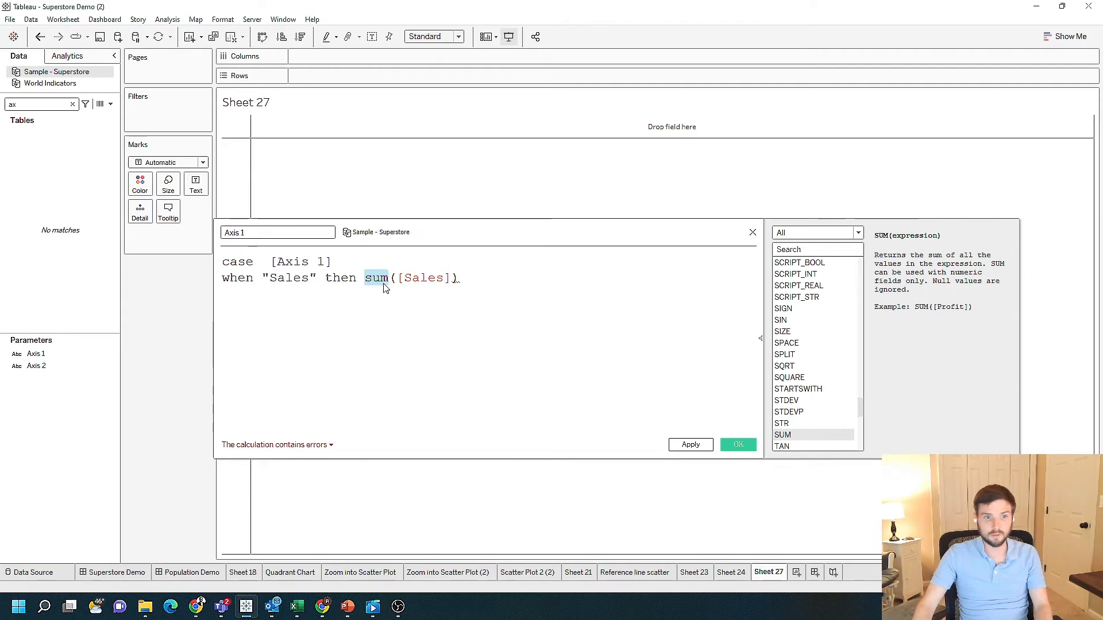
click(467, 284)
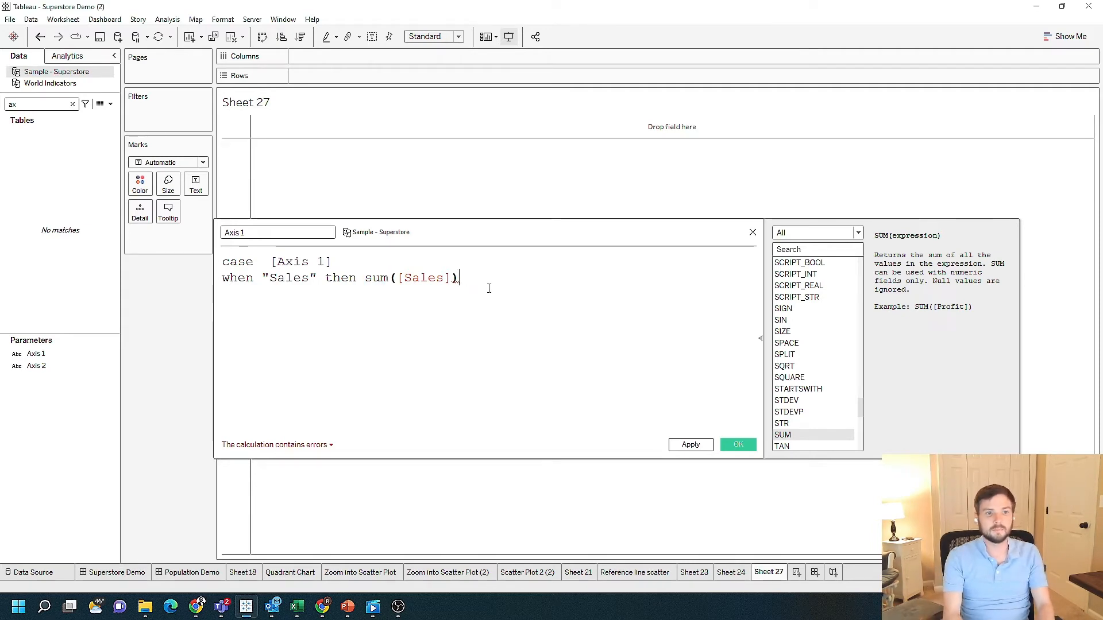
- Add the branch when "Profit" then sum([Profit]) below the Sales branch of the case formula
key(Return)
text(when "P)
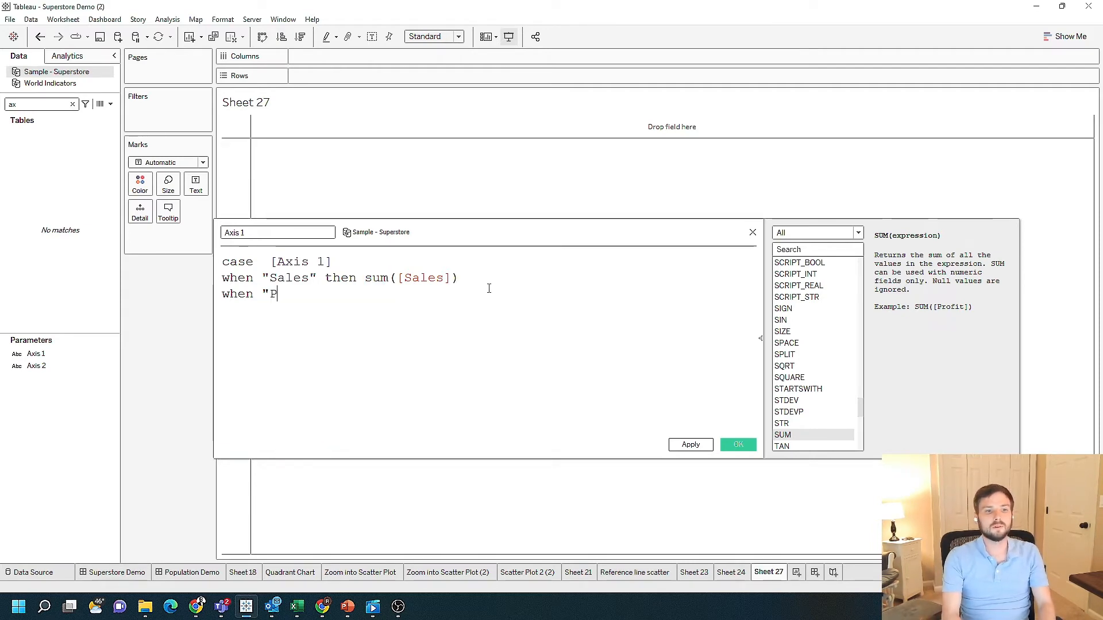
text(rofit" then su)
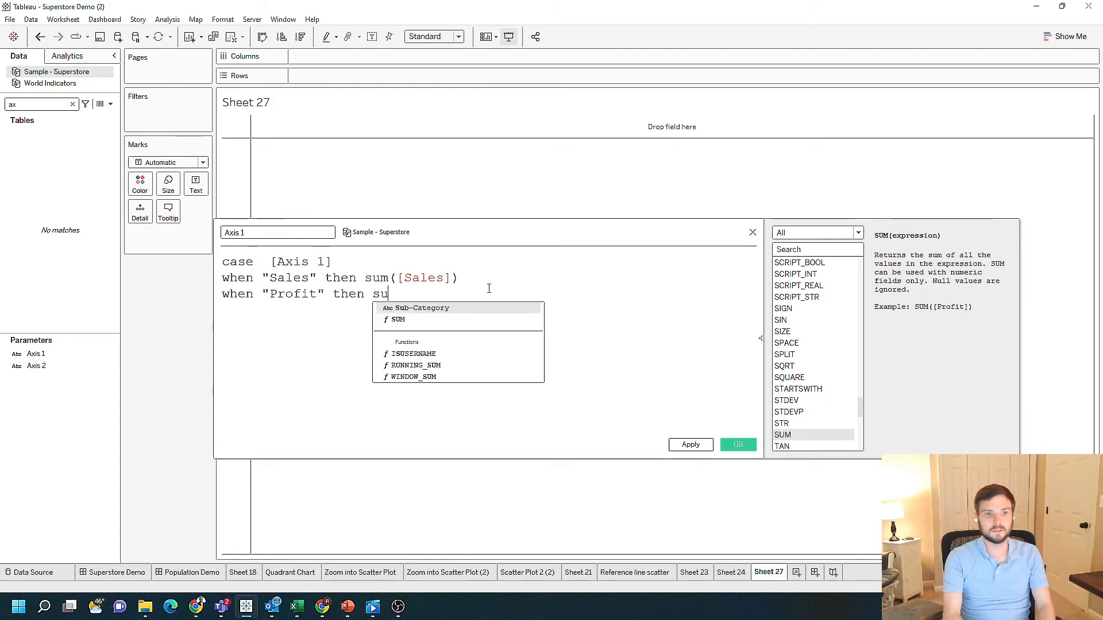
text(m(profit)
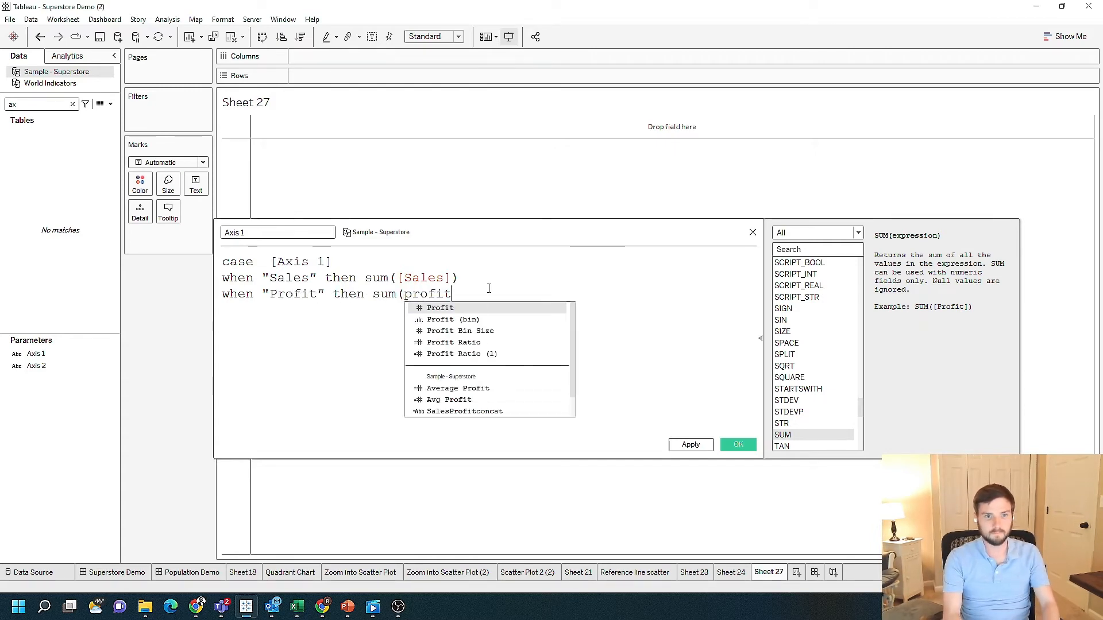
key(Return)
text())
- Add the branch when "Quantity" then sum([Quantity]) to the case formula
key(Return)
text(wh)
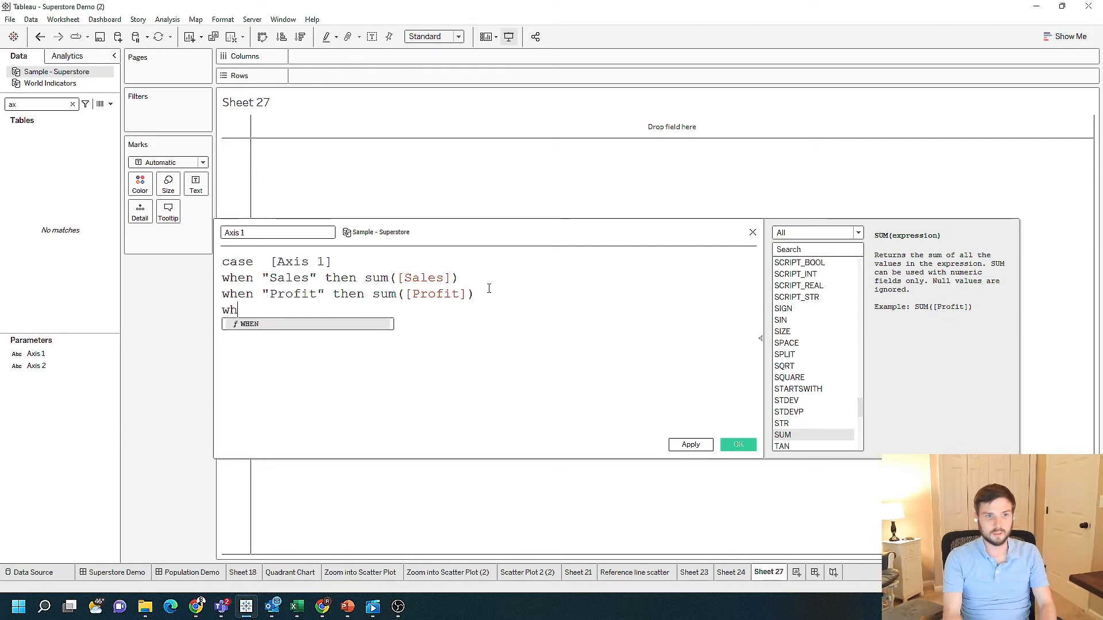
text(en "QU)
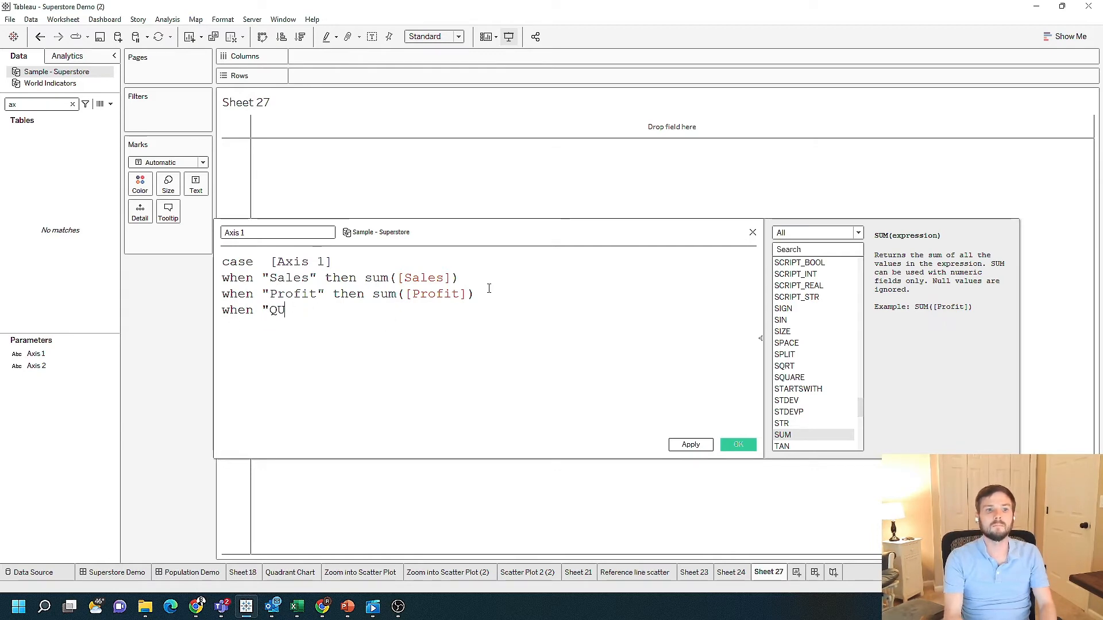
text(antitity" then sum)
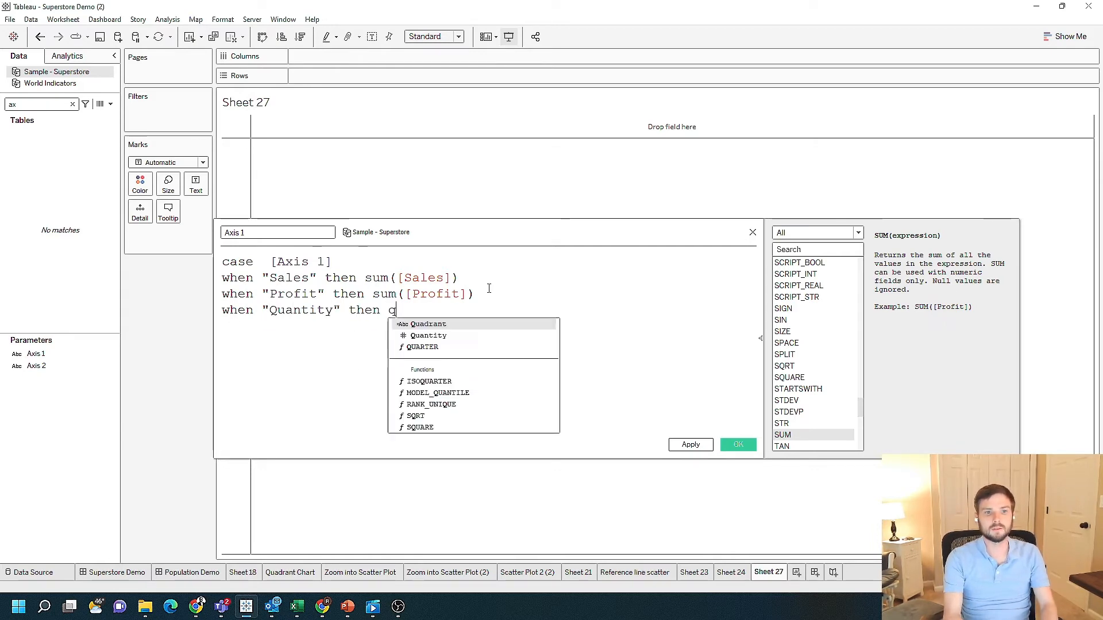
text(([Quantity])
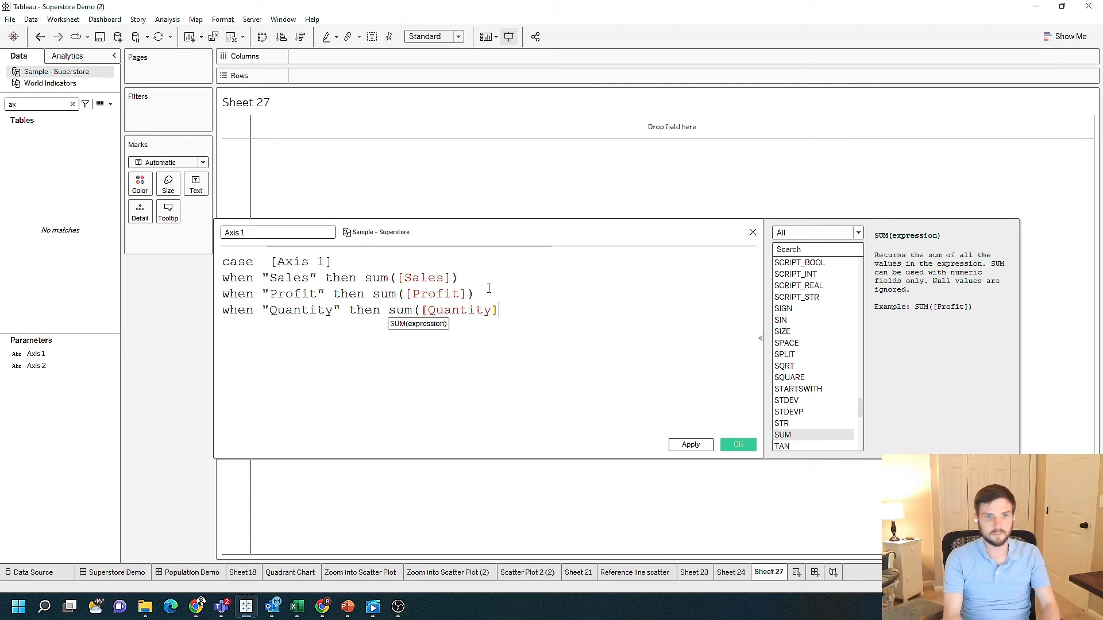
text())
- Add the branch when "Profit Ratio" then [Profit Ratio], using the existing field without a sum
key(Return)
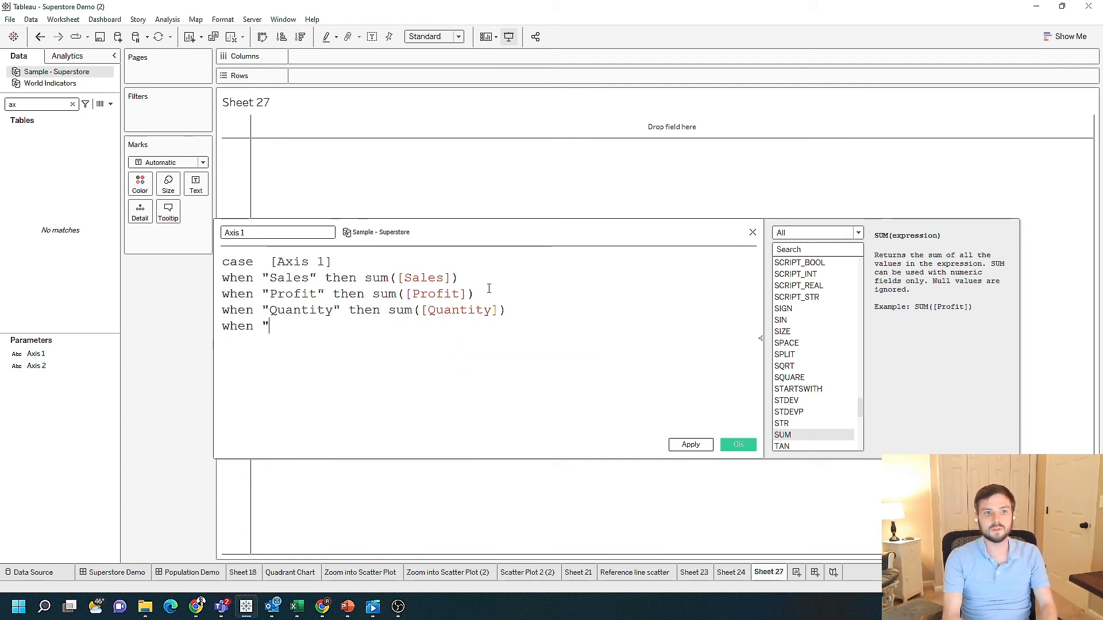
text(when "Profit Ratio")
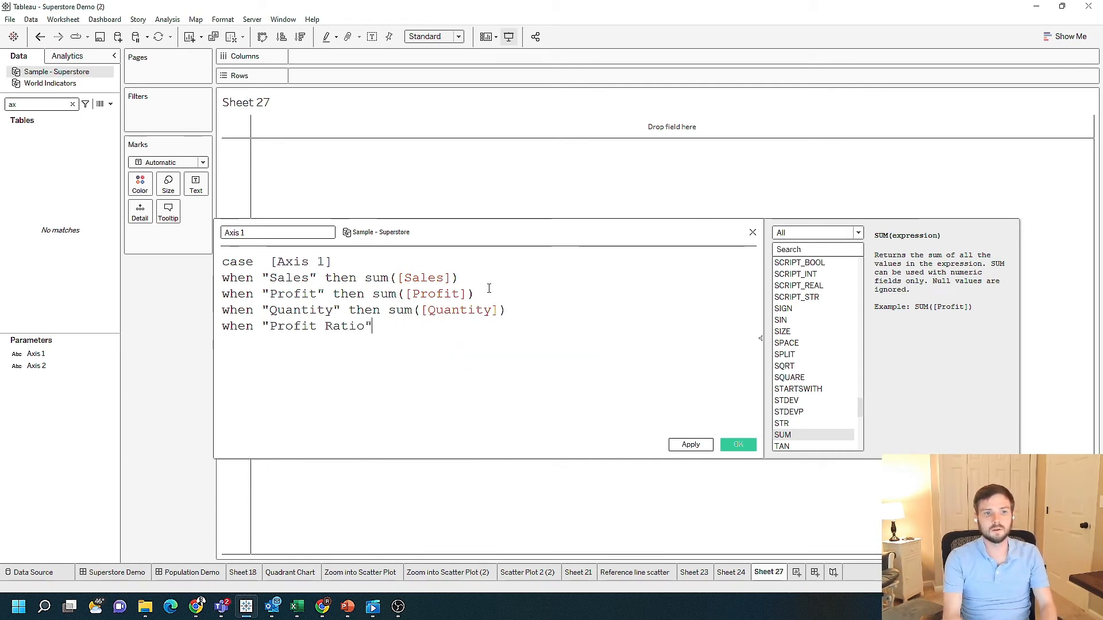
text( then prof)
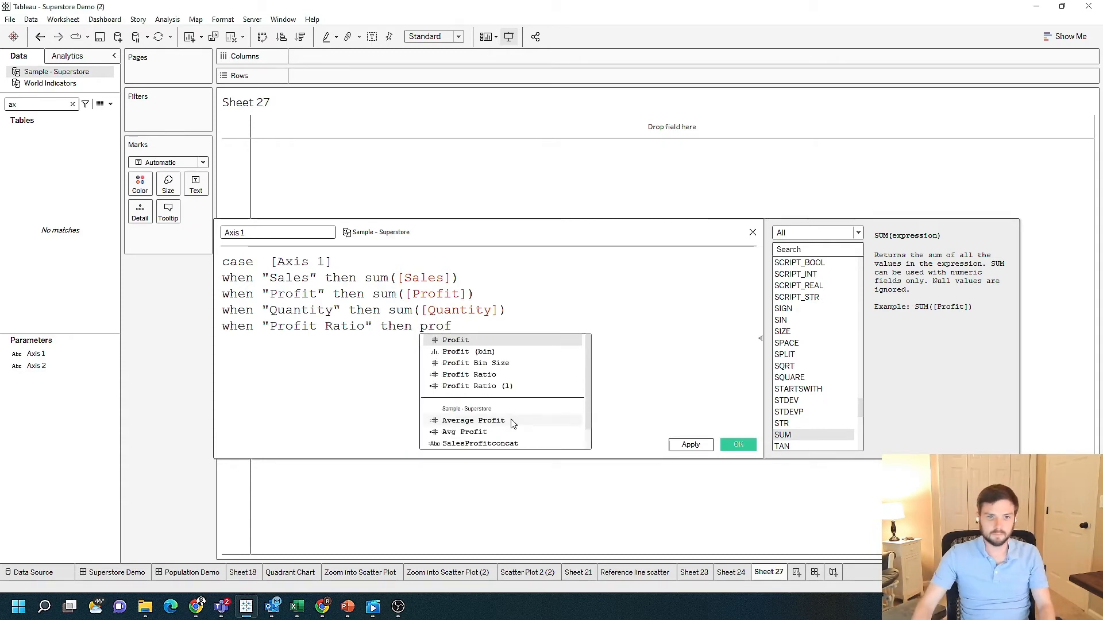
click(509, 383)
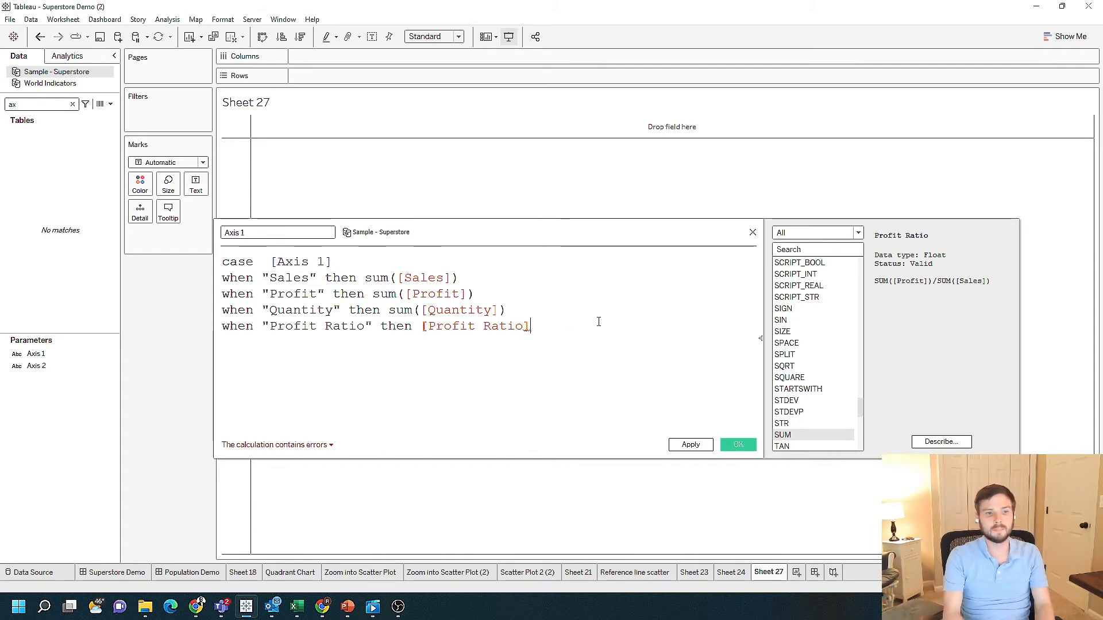
- Close the case formula with END and save the Axis 1 calculated field
key(Return)
text(END)
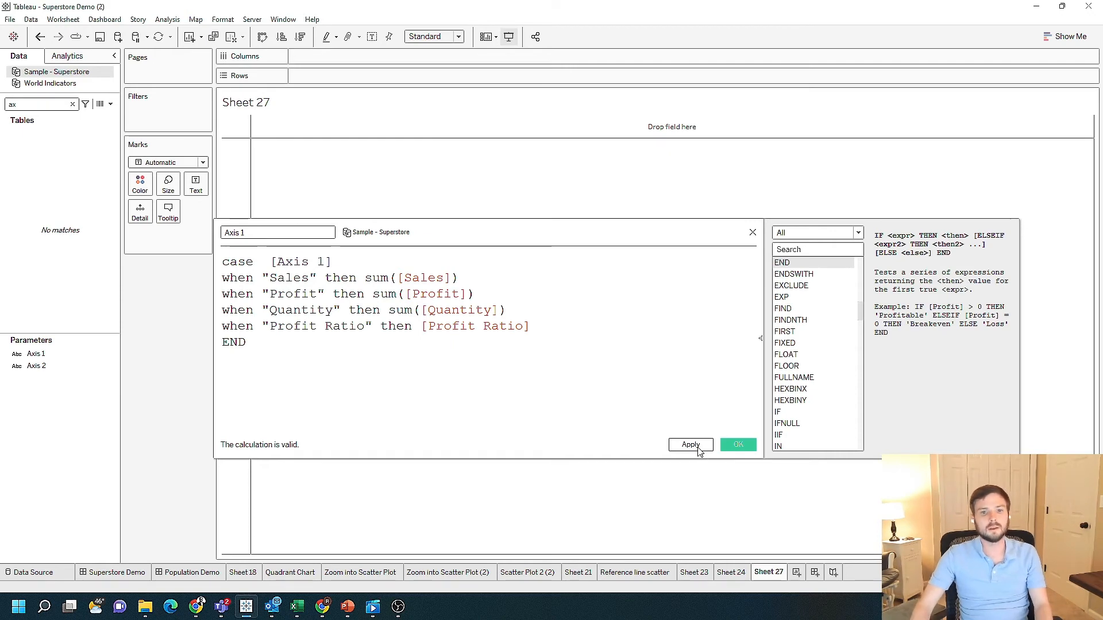
click(690, 445)
click(738, 445)
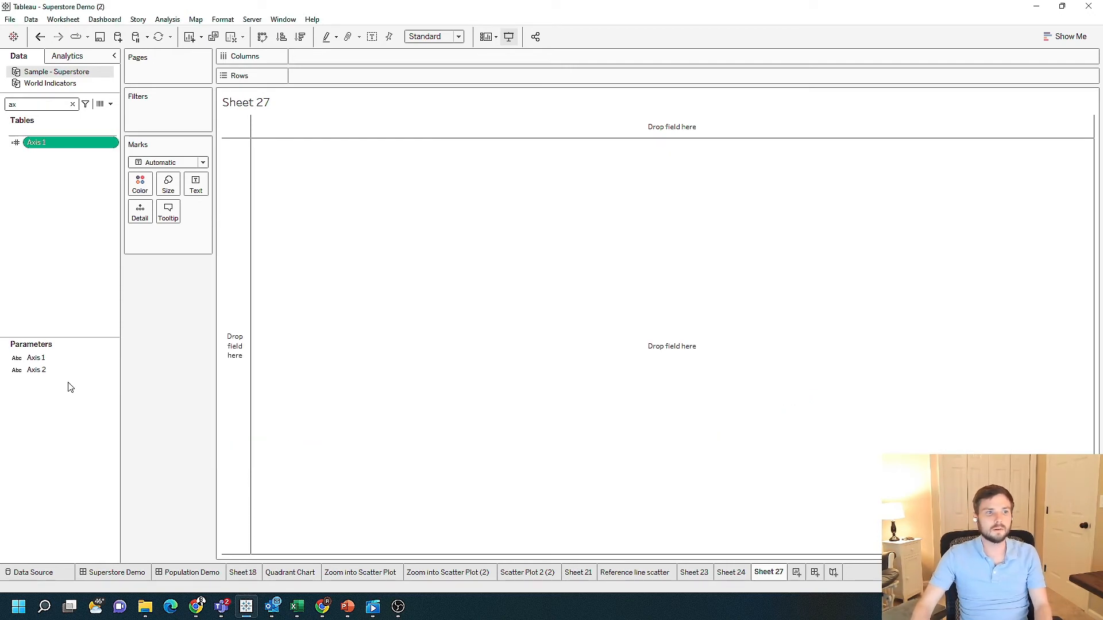
- Duplicate the Axis 1 calculated field and rename the copy Axis 2 in its calculation editor
click(113, 144)
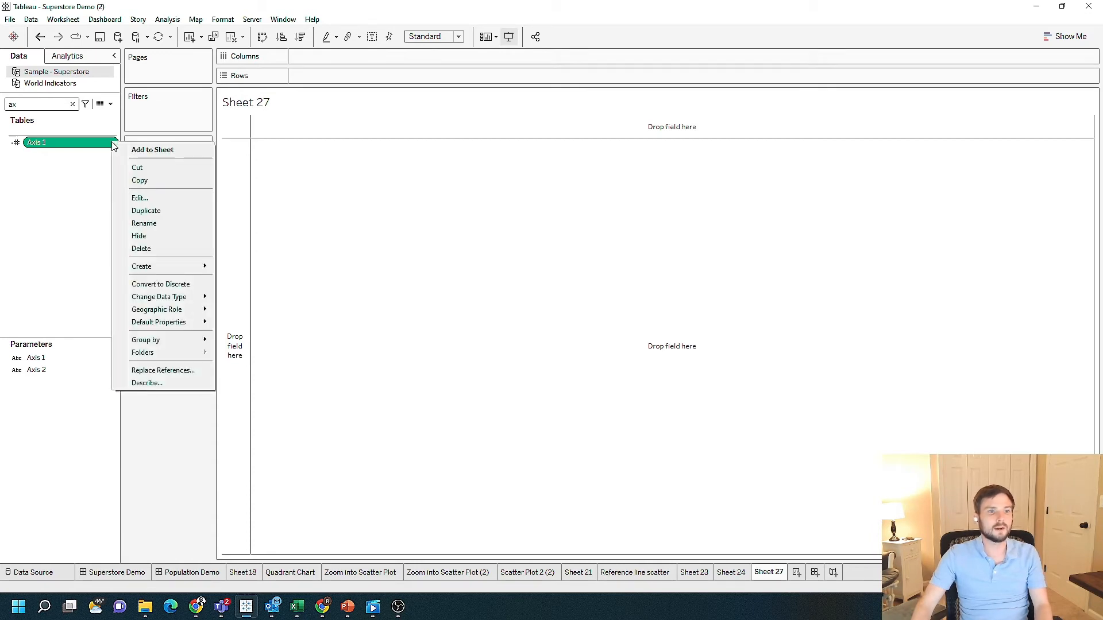
click(167, 210)
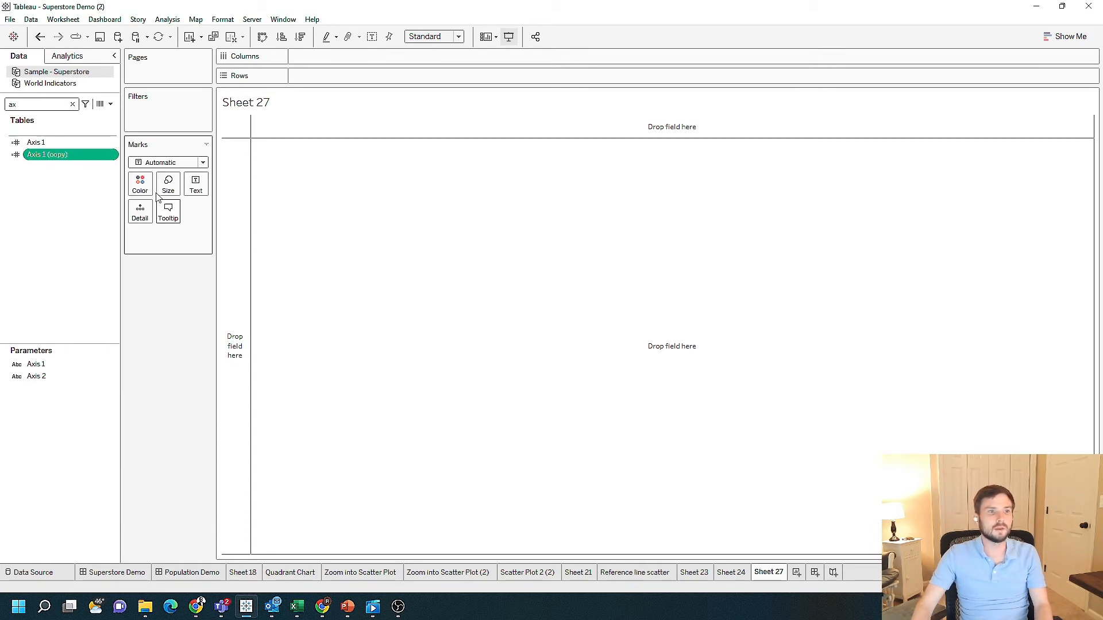
click(113, 154)
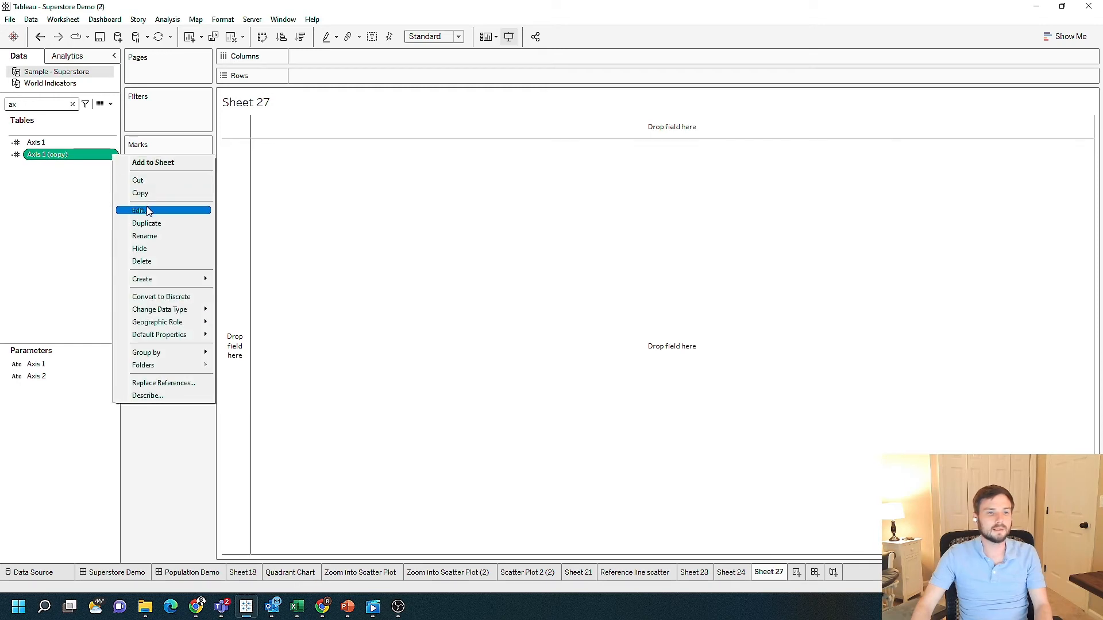
click(147, 211)
scroll(329, 357, up, 3)
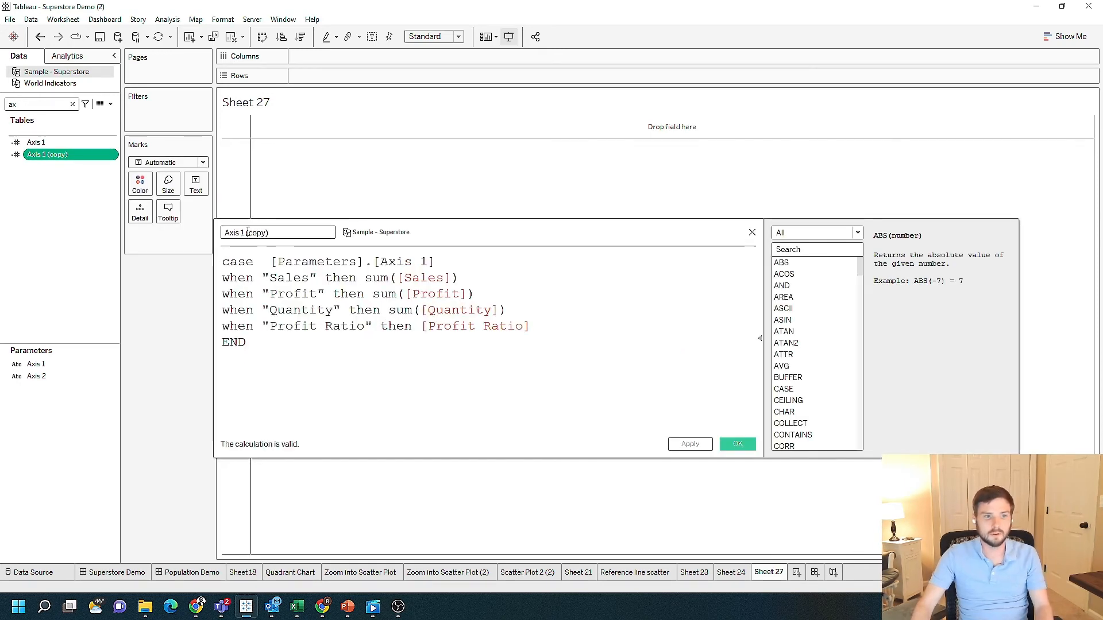
click(322, 236)
key(ctrl+a)
text(Axis 2)
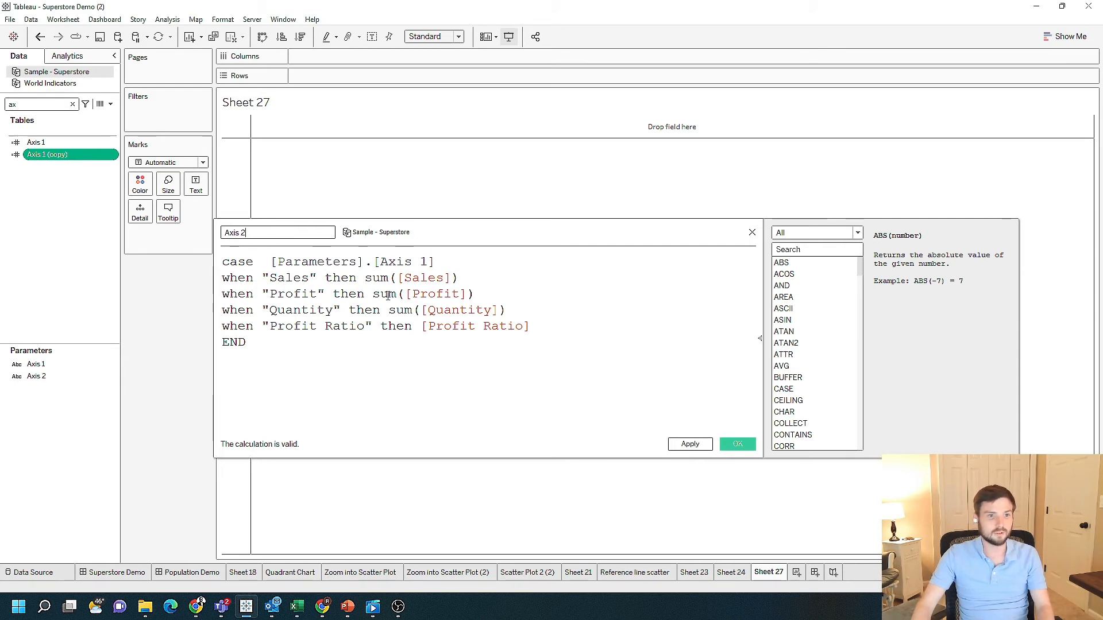
- Point the Axis 2 formula's case statement to [Parameters].[Axis 2] and save the calculation
click(424, 261)
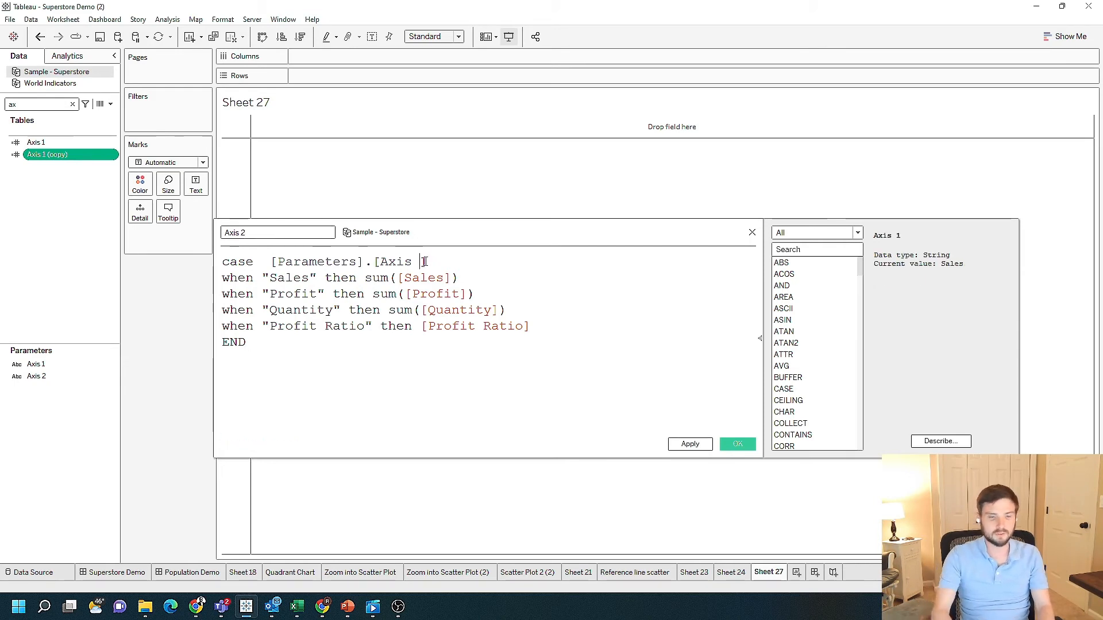
text(2)
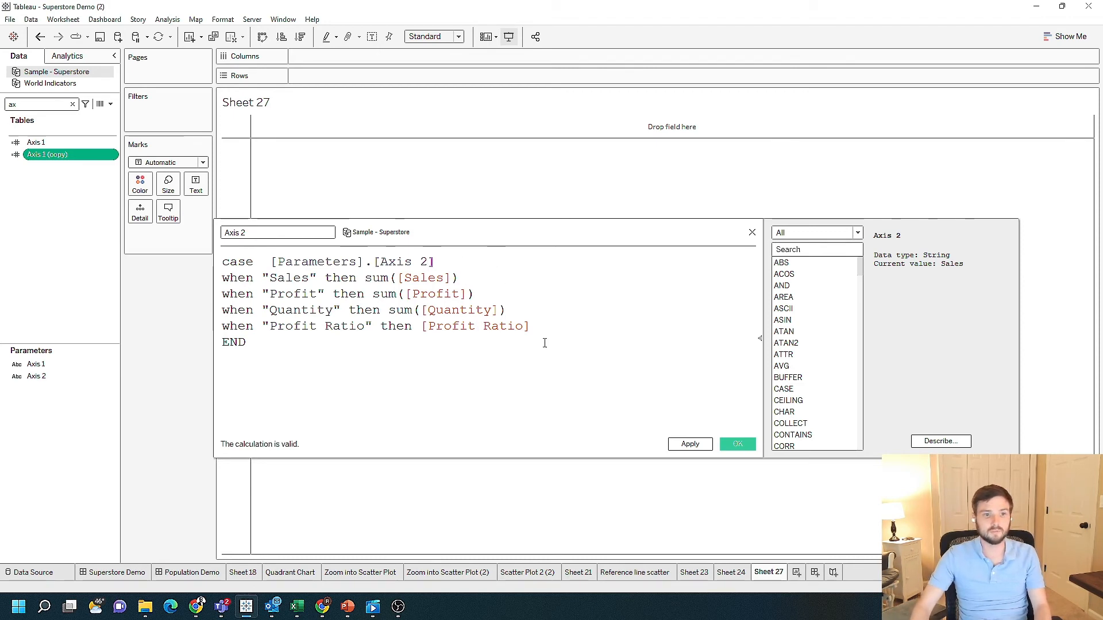
click(690, 444)
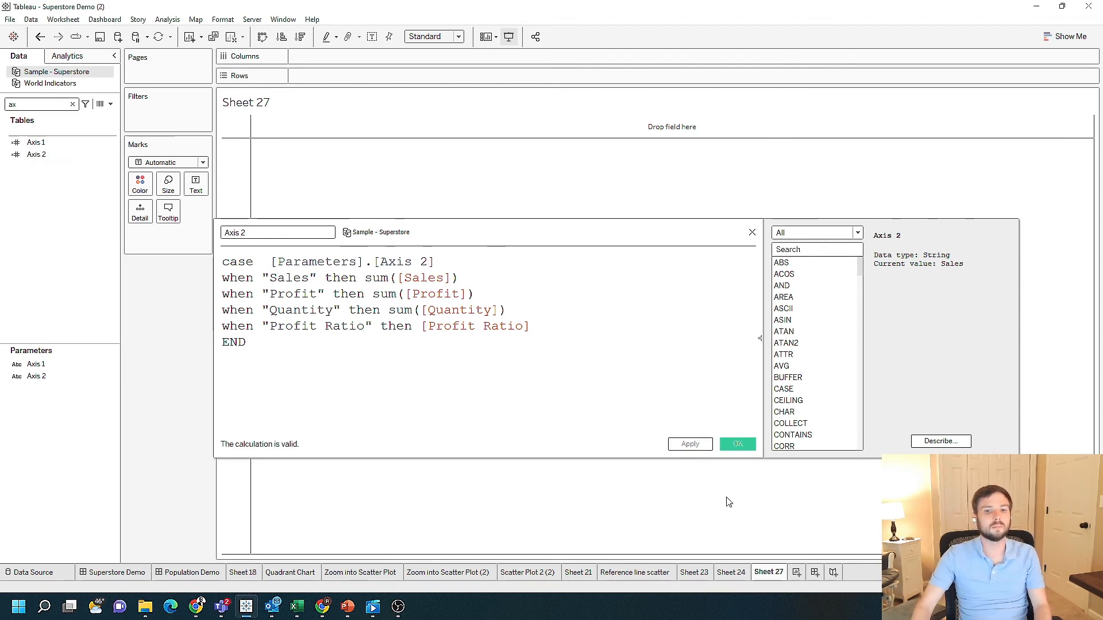
click(738, 444)
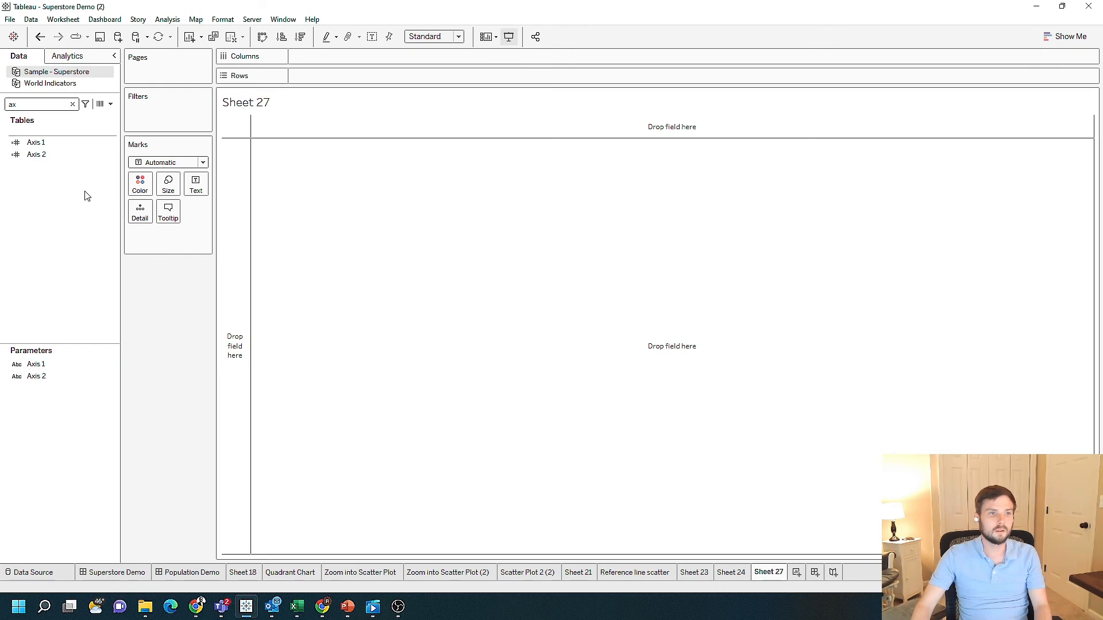
- Place the Axis 1 field on Columns and Axis 2 on Rows, and show the controls of both axis parameters
drag(36, 143, 340, 56)
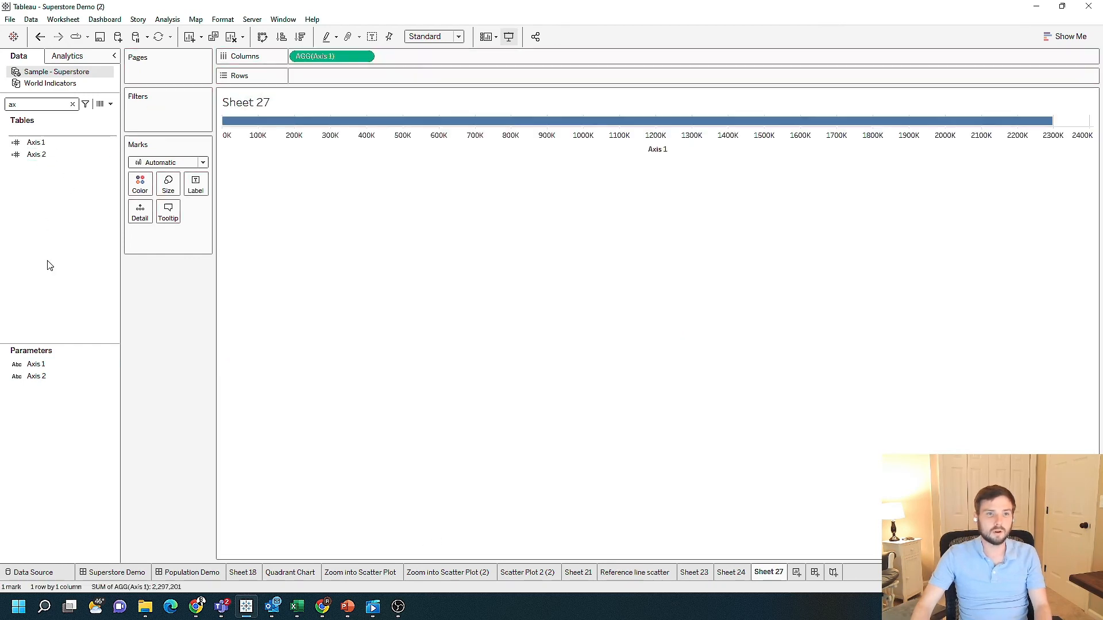
drag(35, 155, 332, 77)
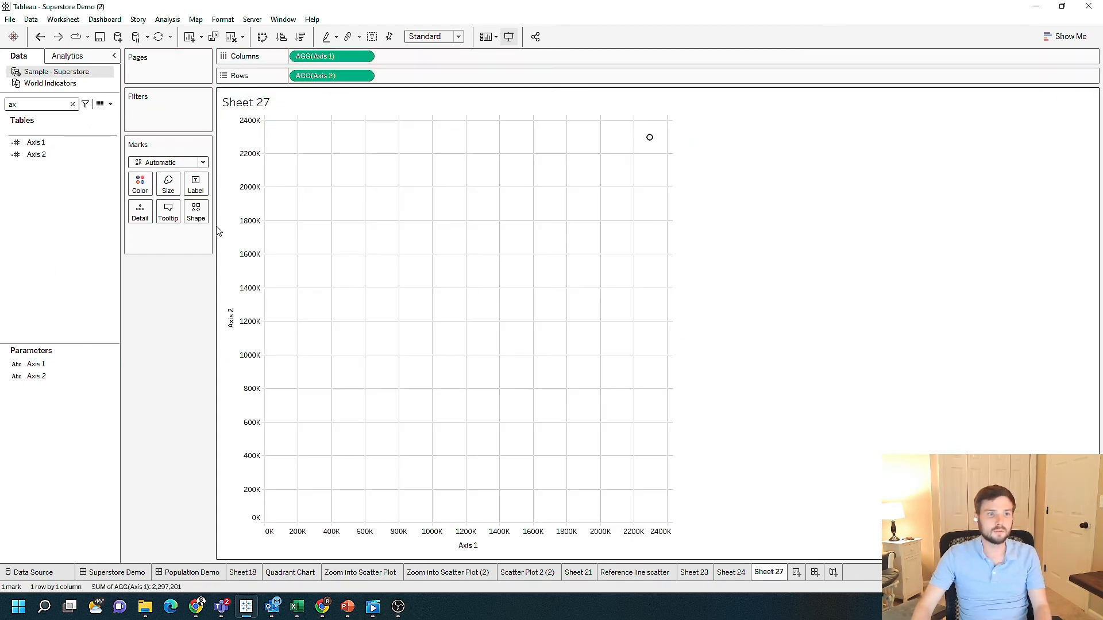
click(114, 365)
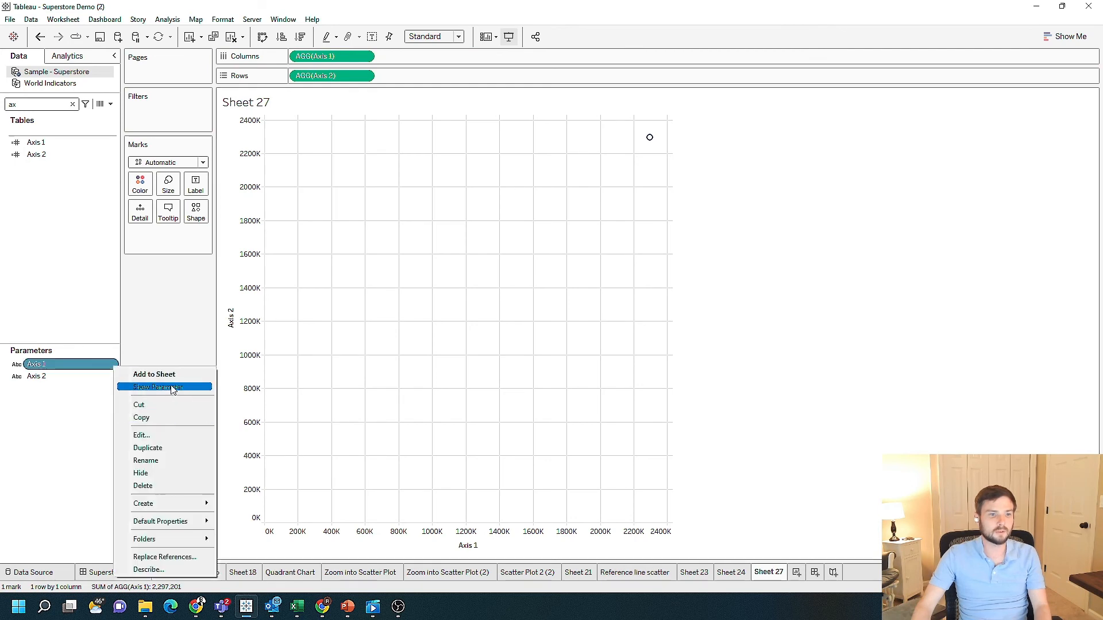
click(150, 386)
click(114, 376)
click(151, 399)
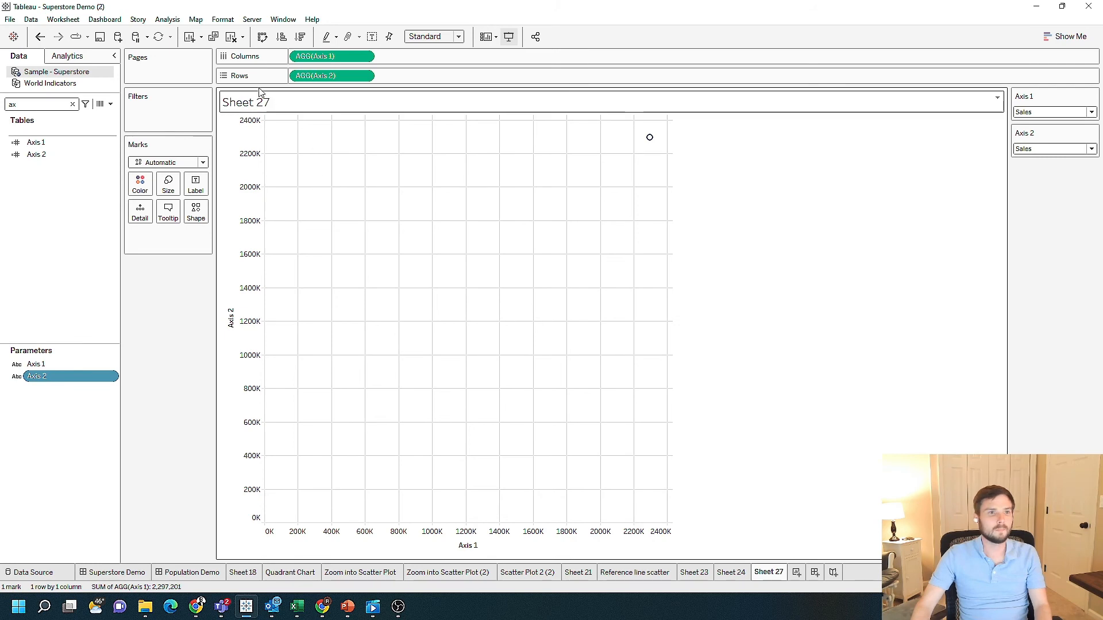
- Turn off Aggregate Measures so the scatter plot draws a mark for every record
click(167, 19)
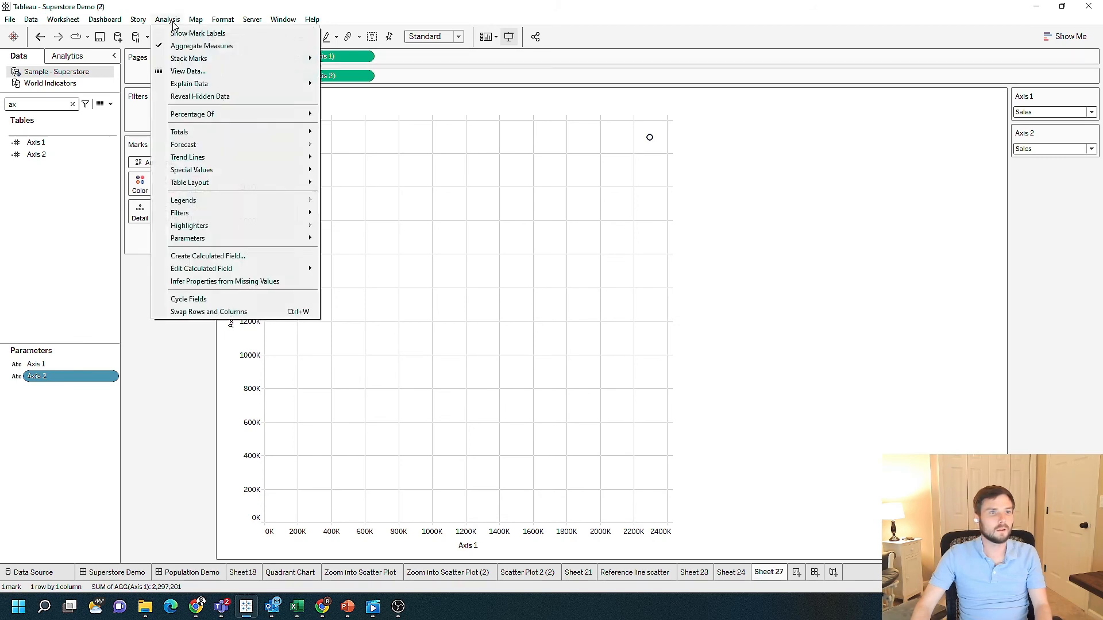
click(210, 48)
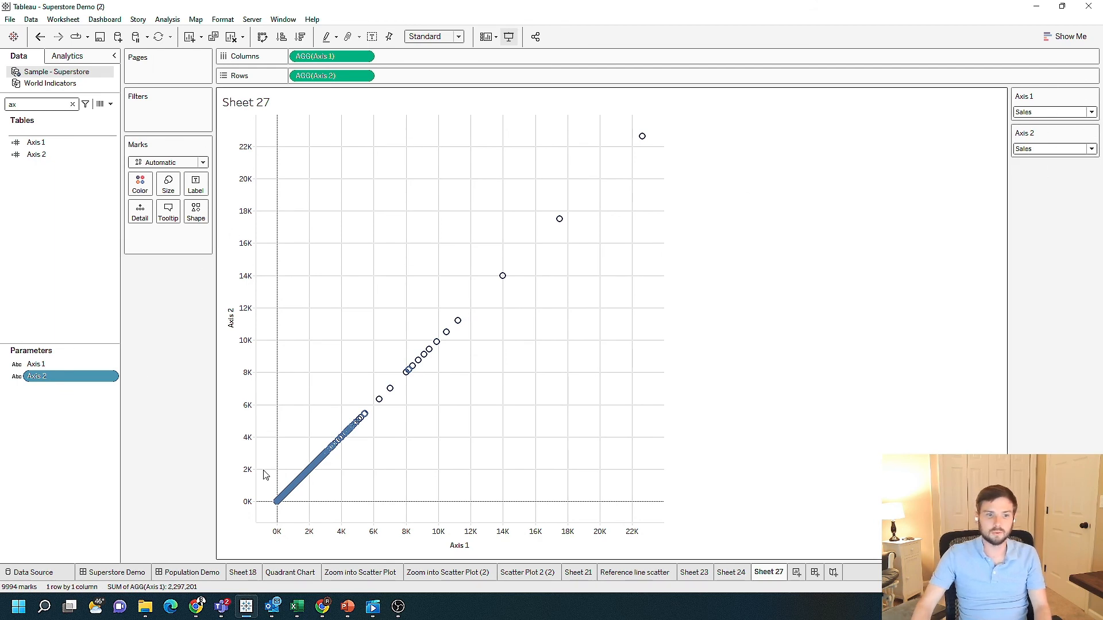
mouse_move(645, 138)
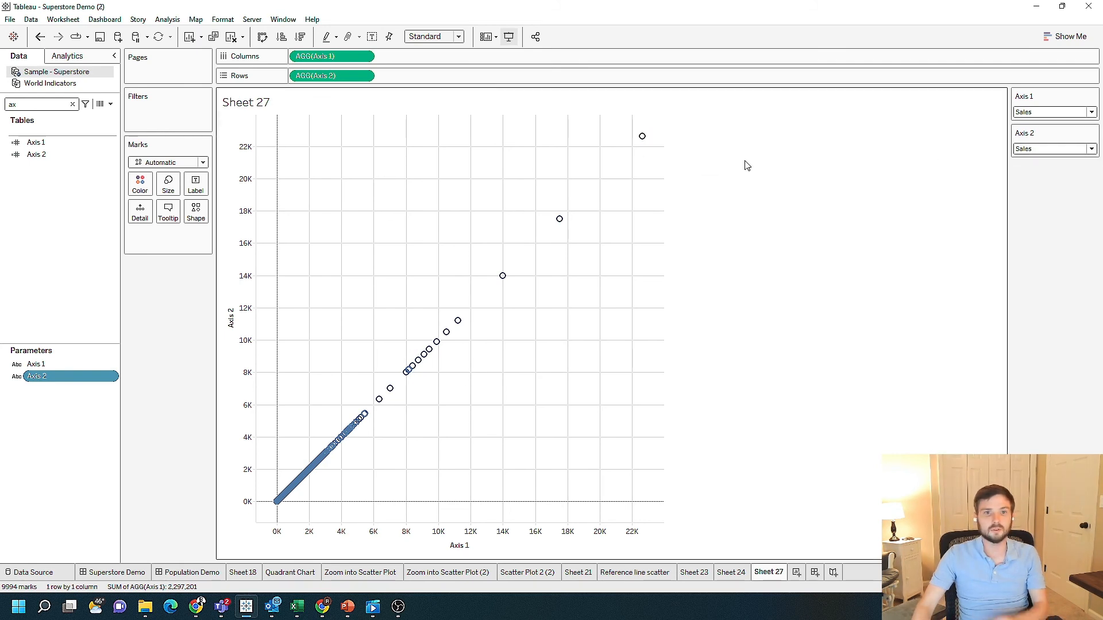
- Test the Axis 2 parameter by switching it to Profit, Quantity and finally Profit Ratio
click(1021, 150)
click(1029, 167)
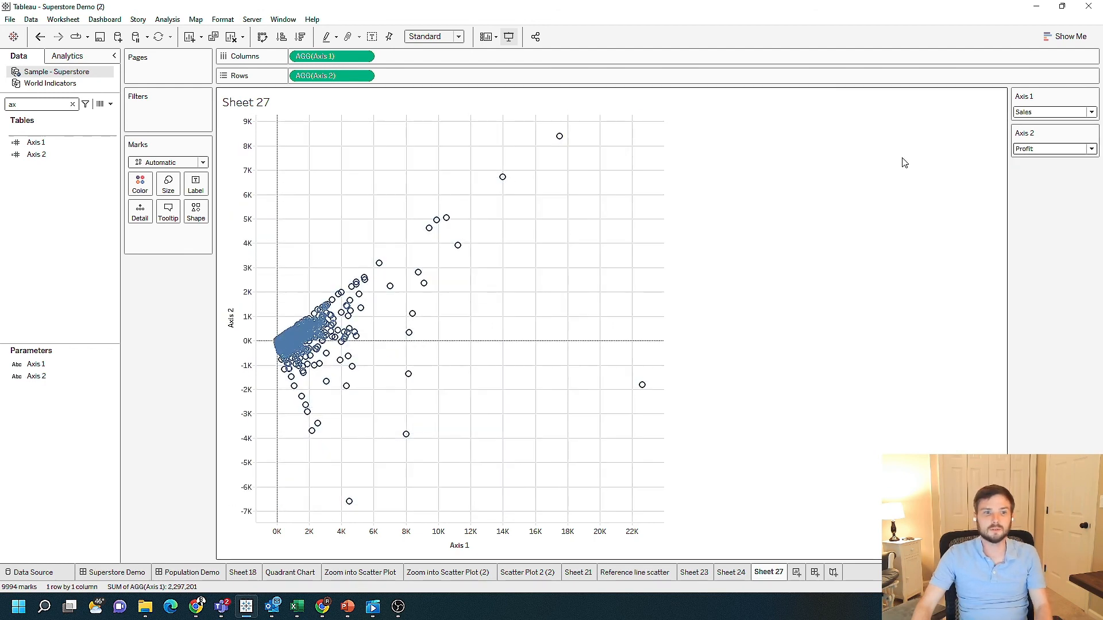
click(1052, 149)
click(1034, 186)
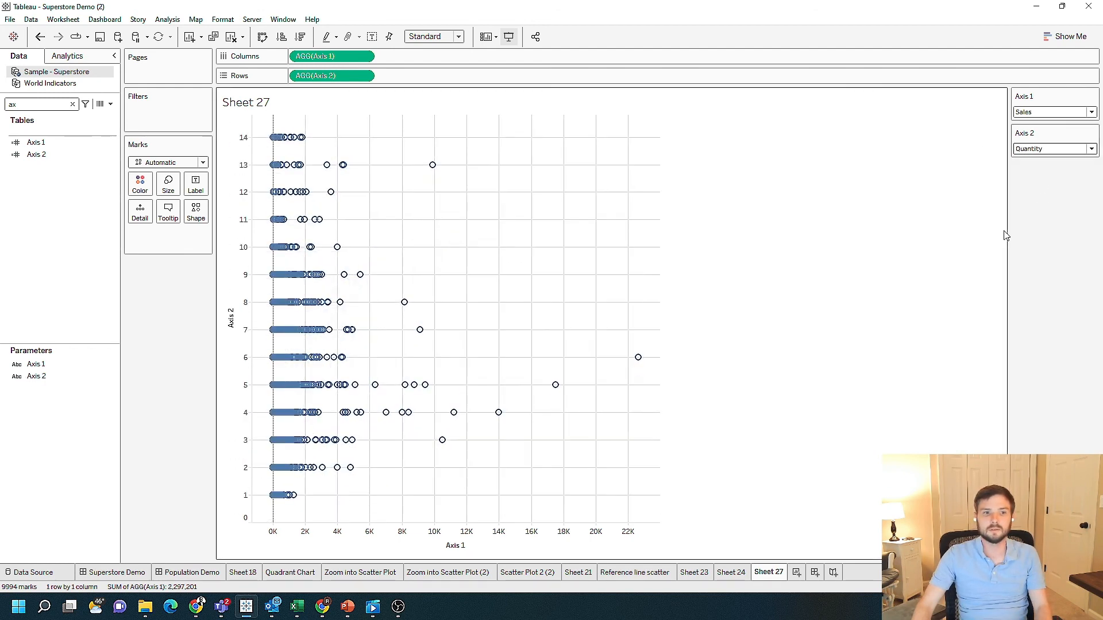
click(1021, 151)
click(1033, 194)
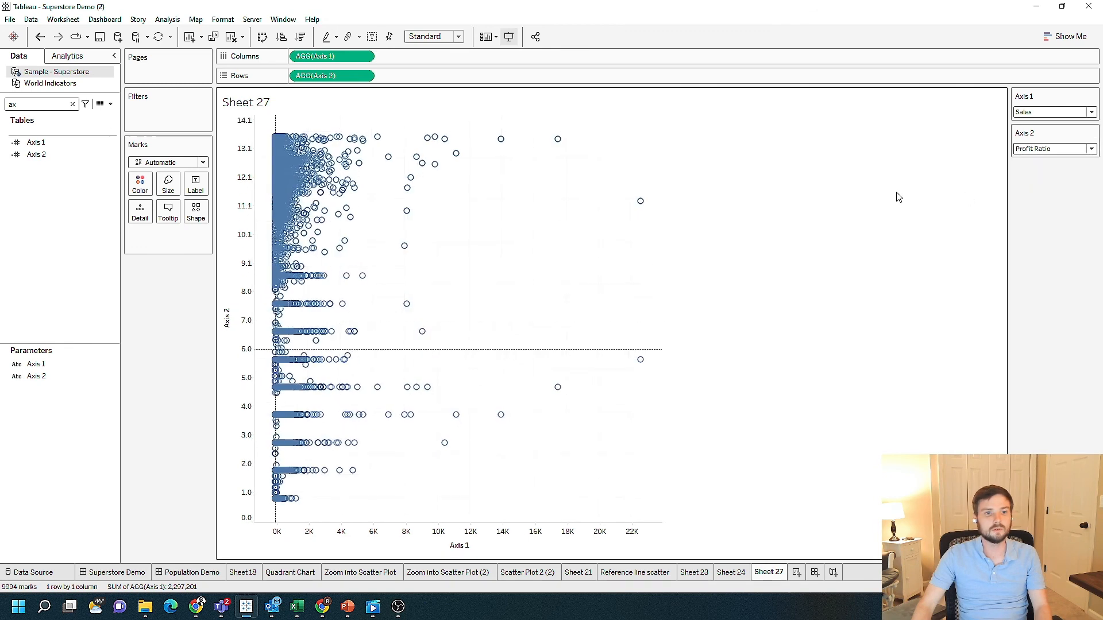